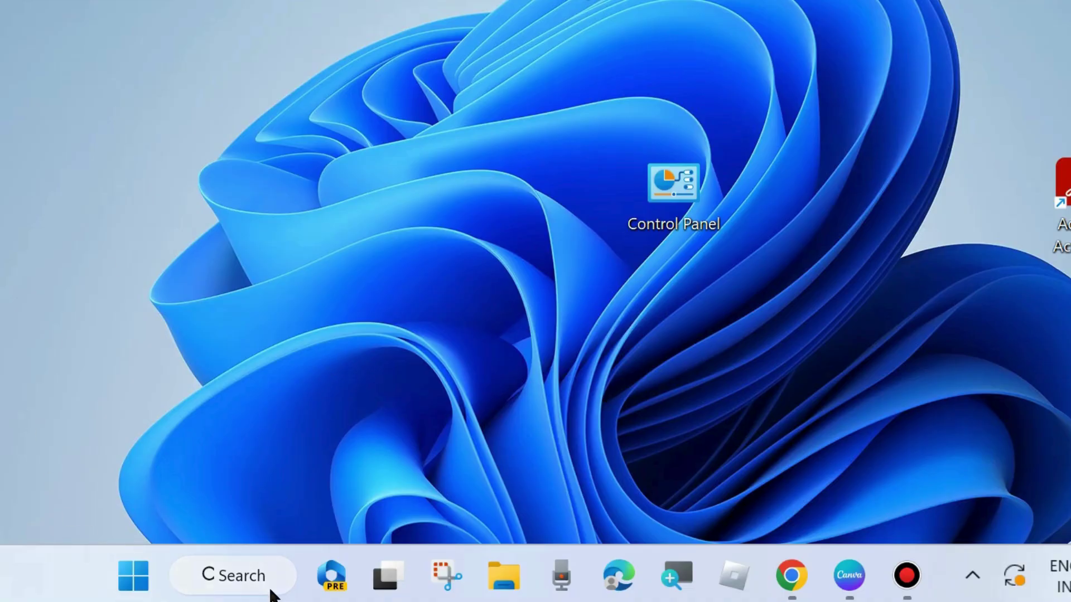
- Open Disk Cleanup and have it scan the Windows (C:) drive
left_click(252, 579)
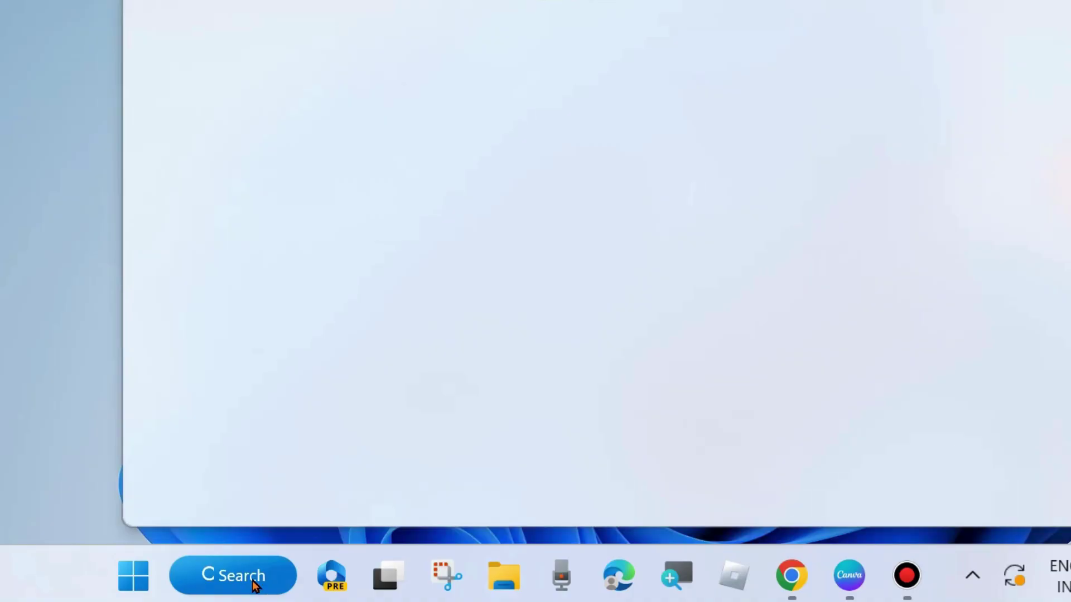
type("disc")
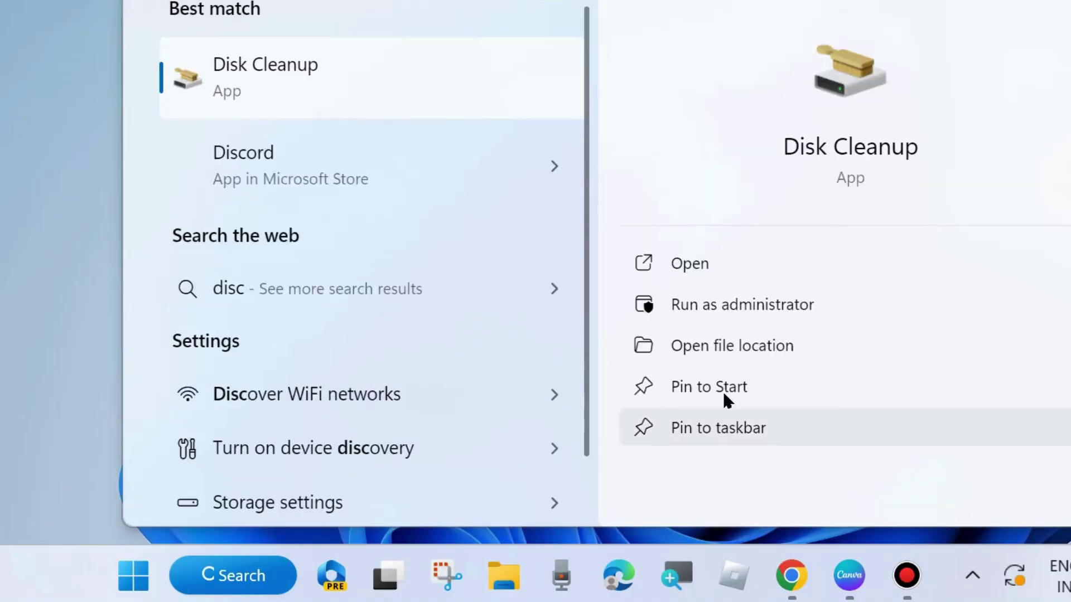
left_click(690, 267)
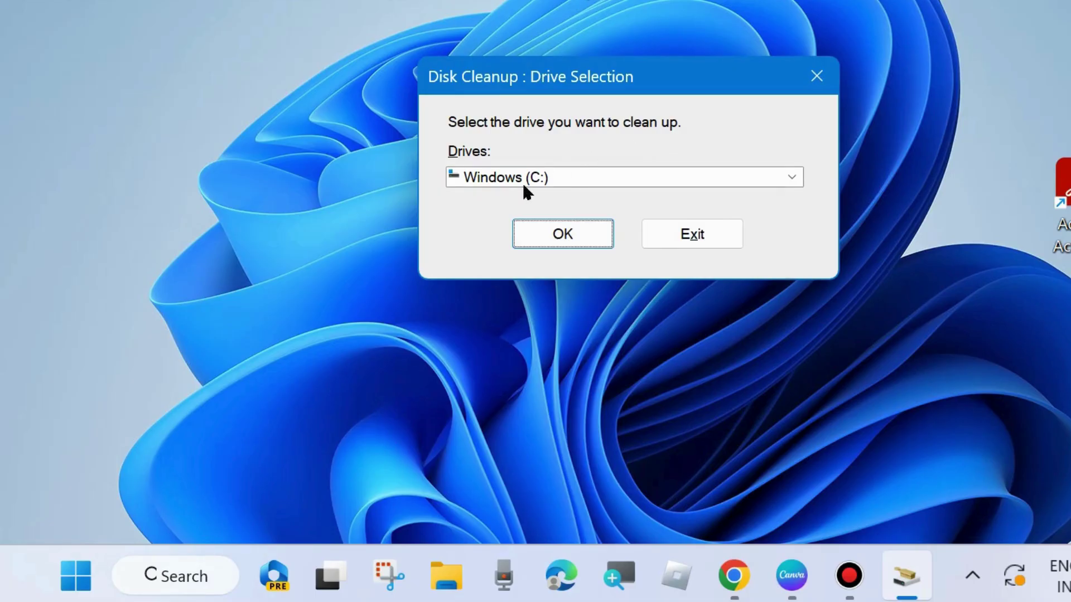
left_click(563, 233)
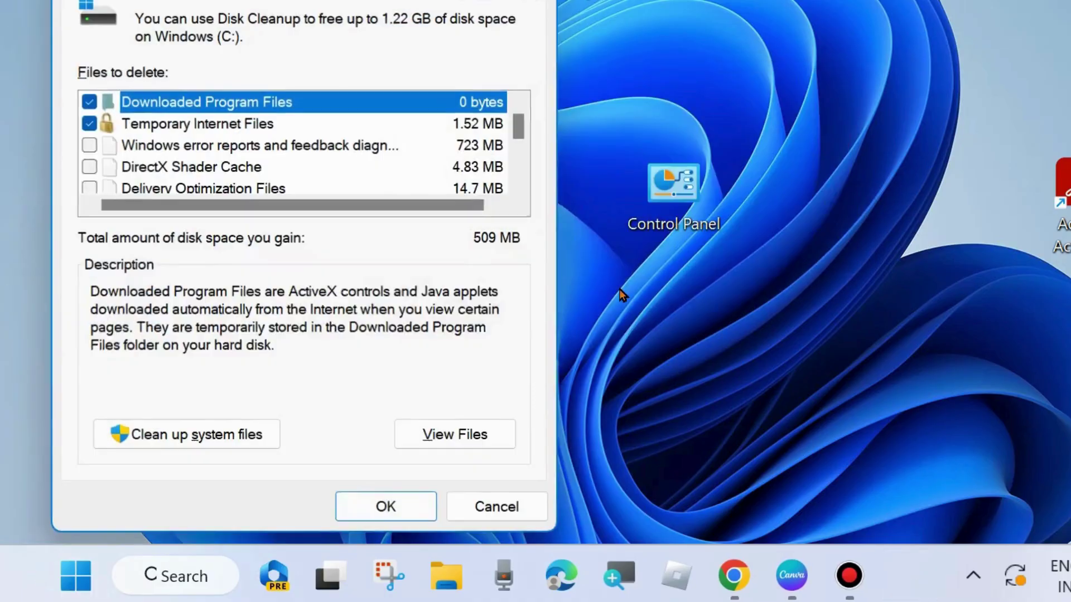
- Review the file categories for drive C: and permanently delete the files in the preselected ones
left_click_drag(424, 3, 574, 60)
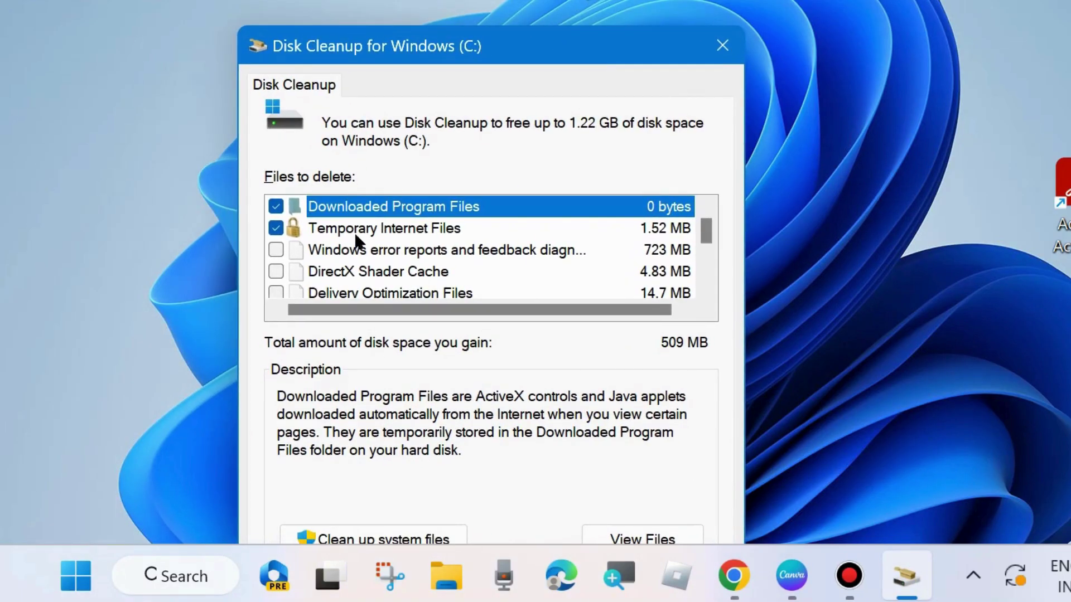
scroll(334, 279, "down", 1)
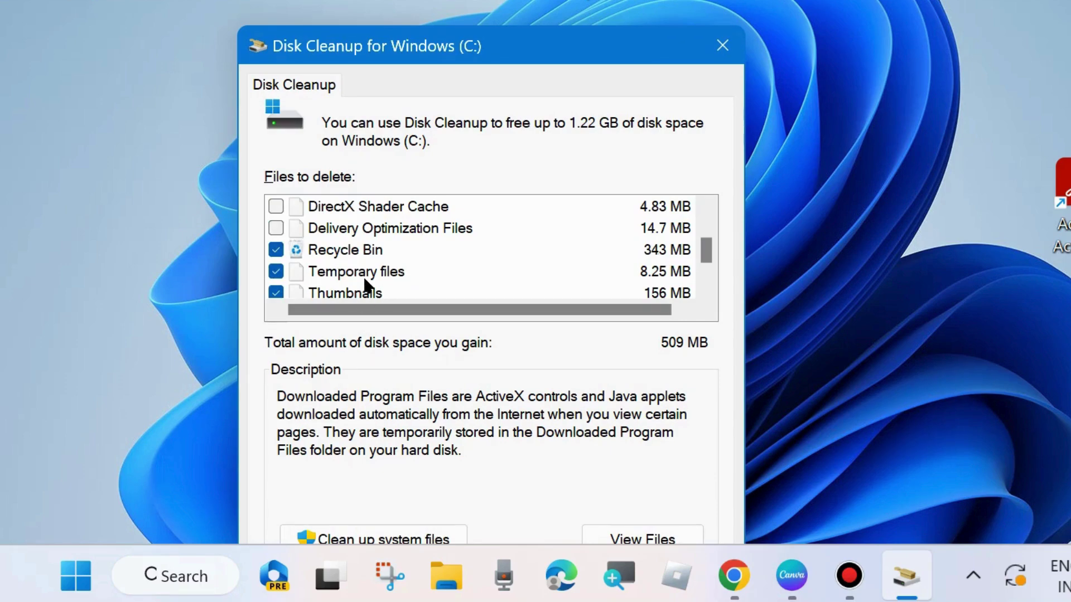
scroll(357, 282, "down", 1)
scroll(357, 274, "up", 2)
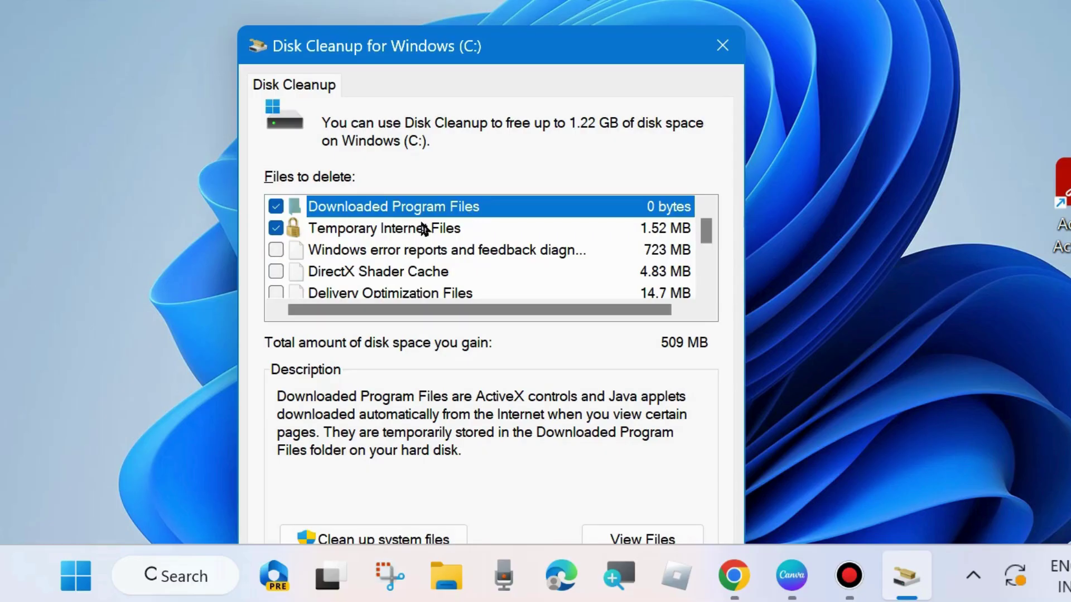
left_click_drag(576, 42, 558, 0)
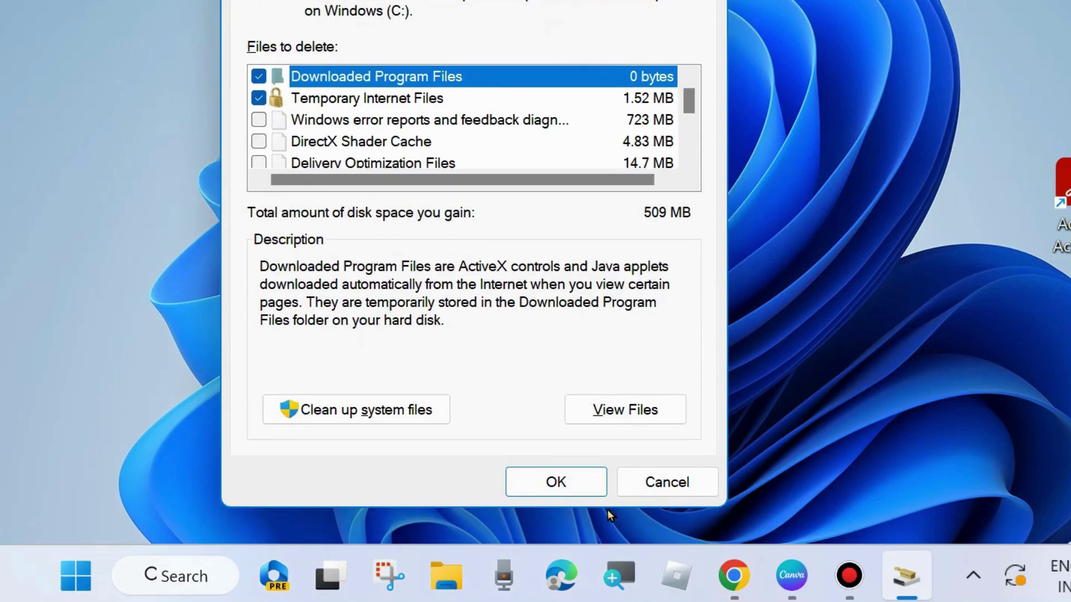
left_click(556, 483)
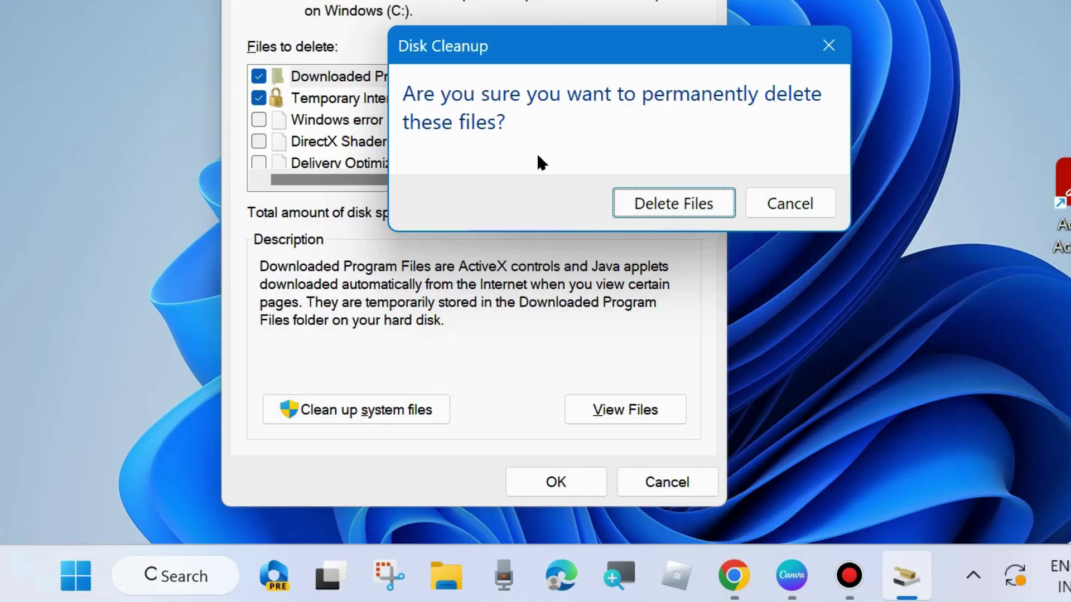
left_click(656, 203)
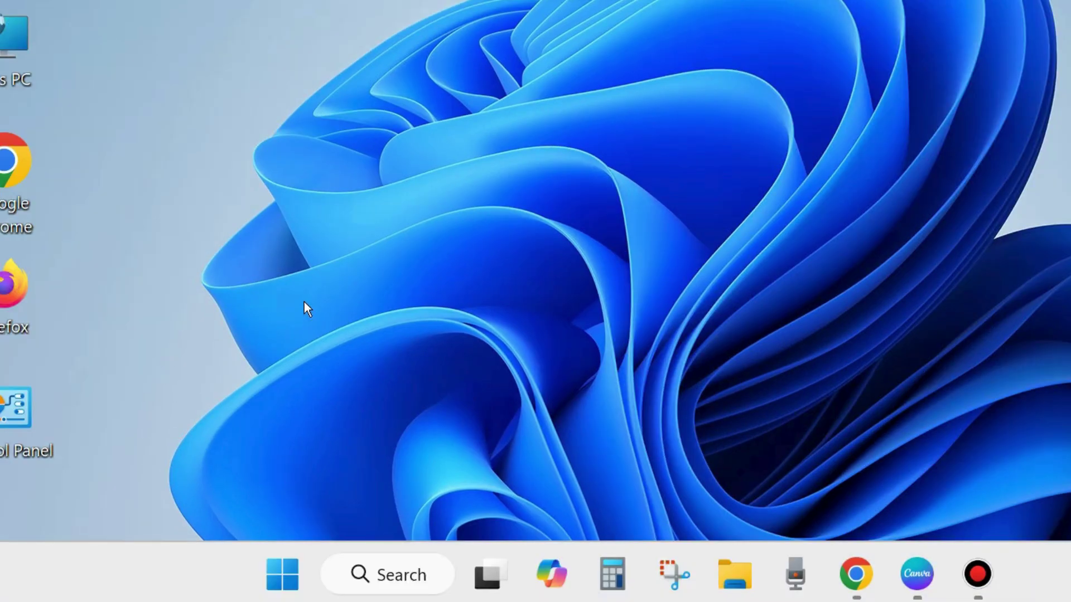
- Open Windows Settings and go to the System section
right_click(279, 578)
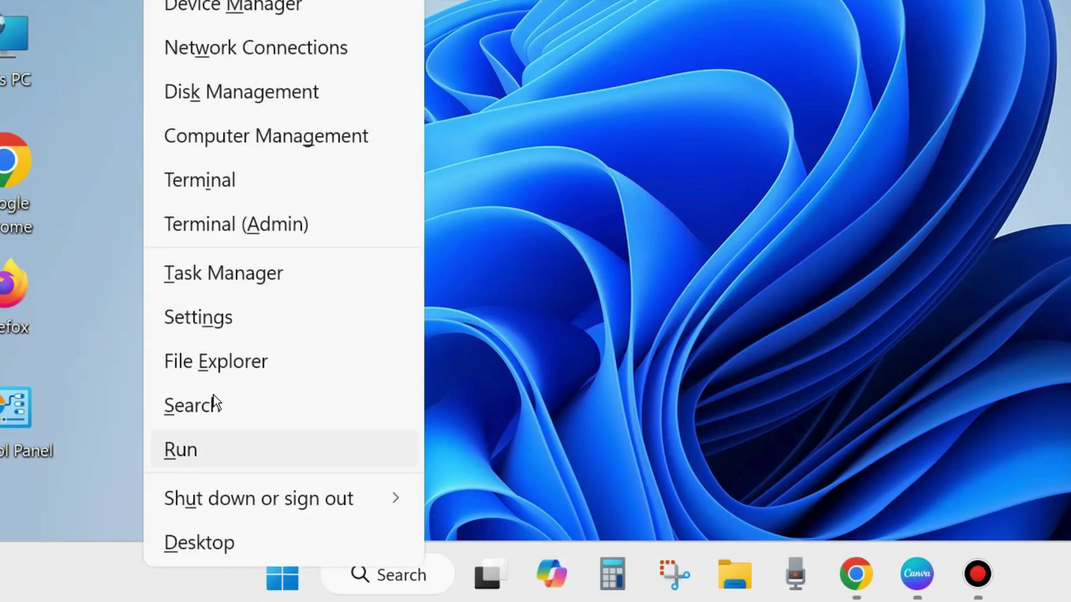
left_click(205, 320)
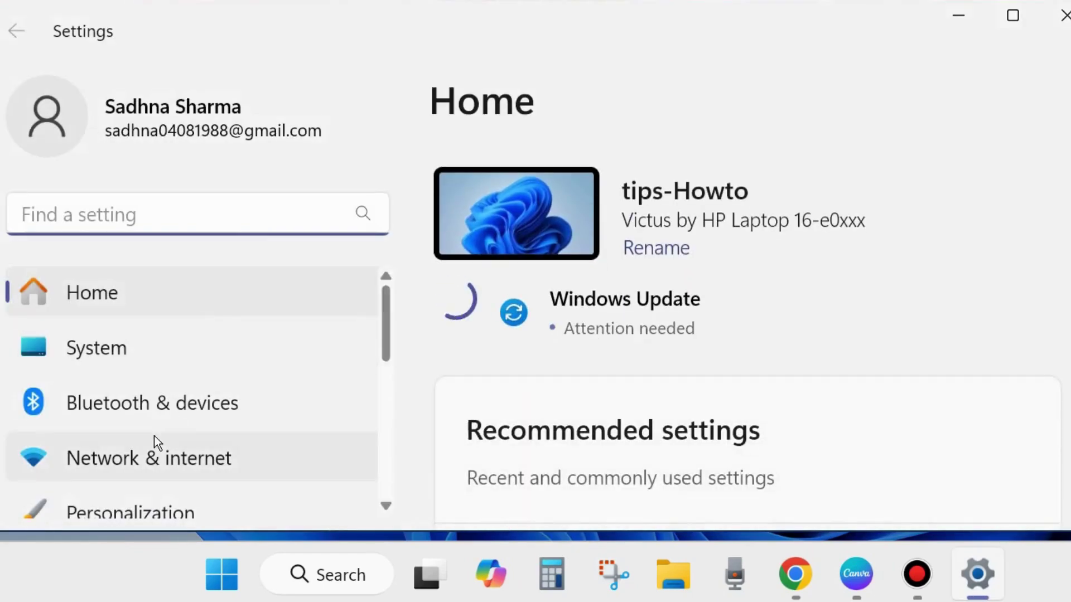
scroll(154, 440, "down", 2)
scroll(219, 450, "down", 3)
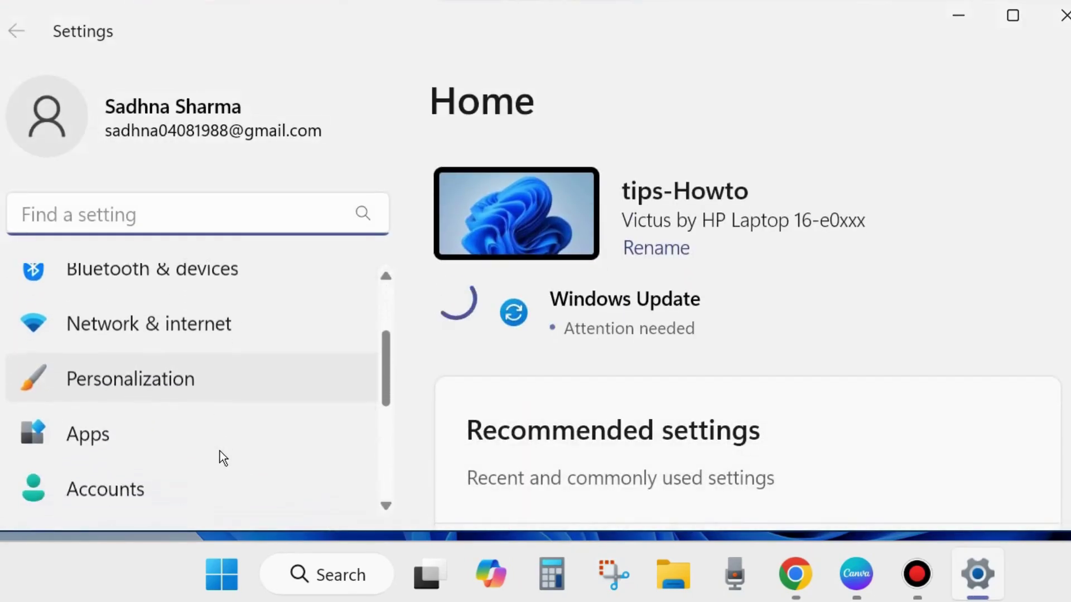
scroll(220, 452, "down", 3)
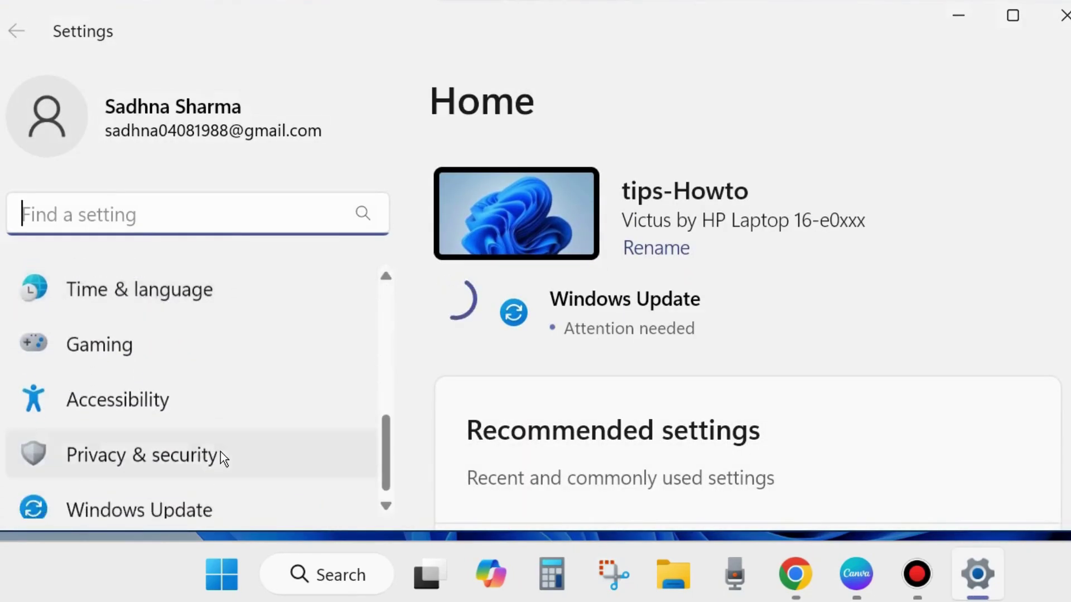
scroll(220, 456, "up", 5)
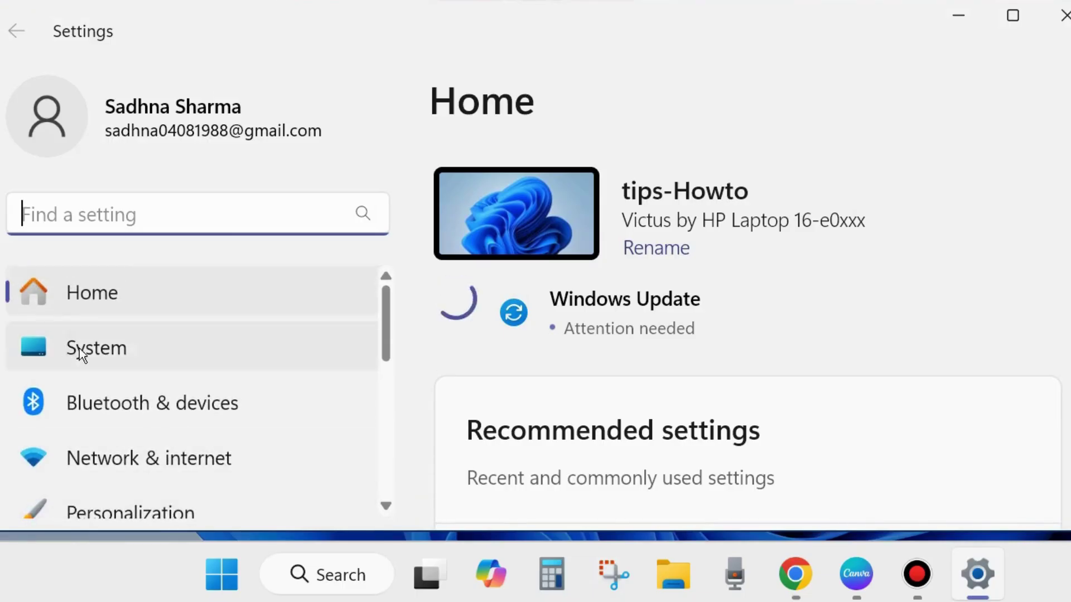
left_click(90, 351)
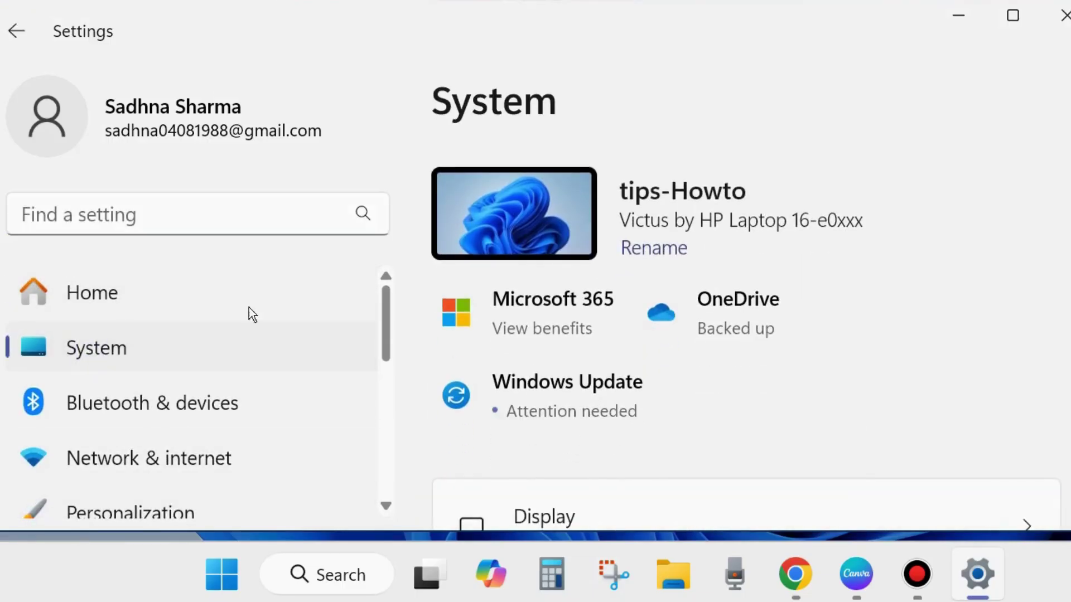
- Open the Other troubleshooters list within the System section's Troubleshoot settings
scroll(715, 382, "down", 10)
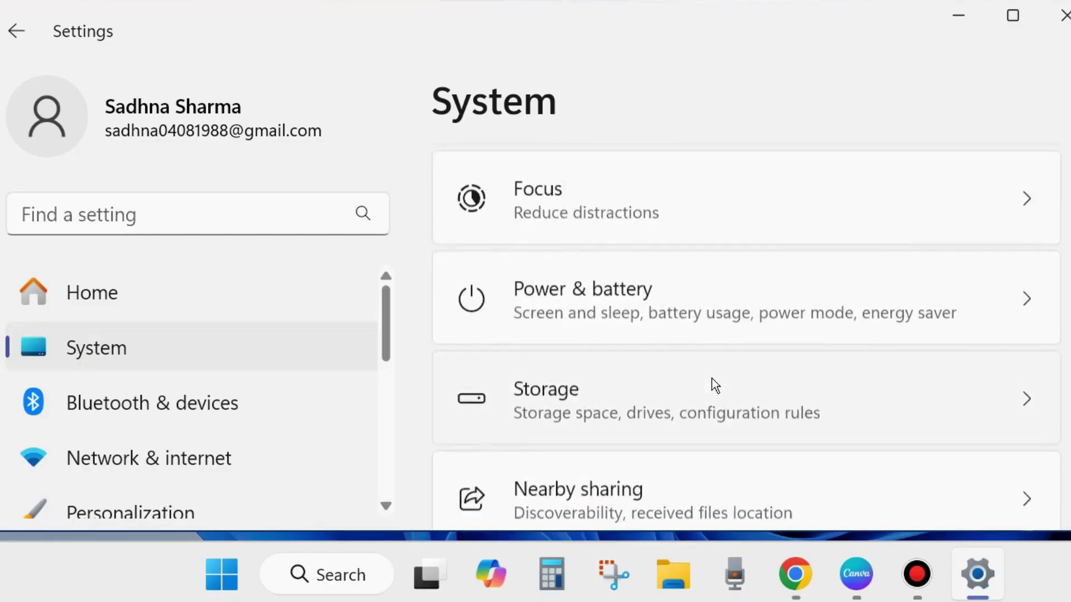
scroll(712, 378, "down", 5)
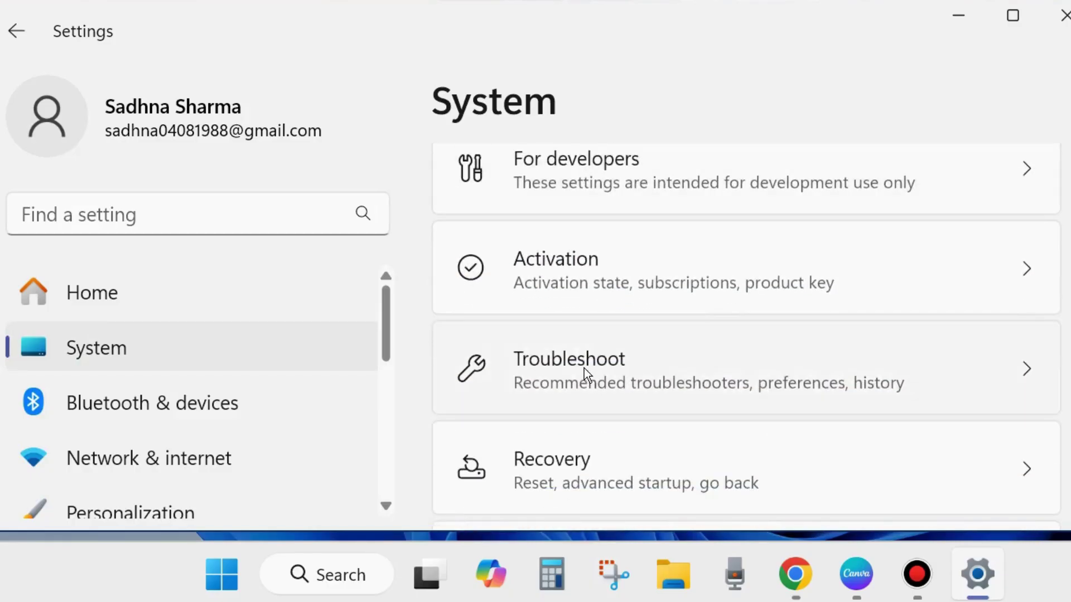
left_click(580, 371)
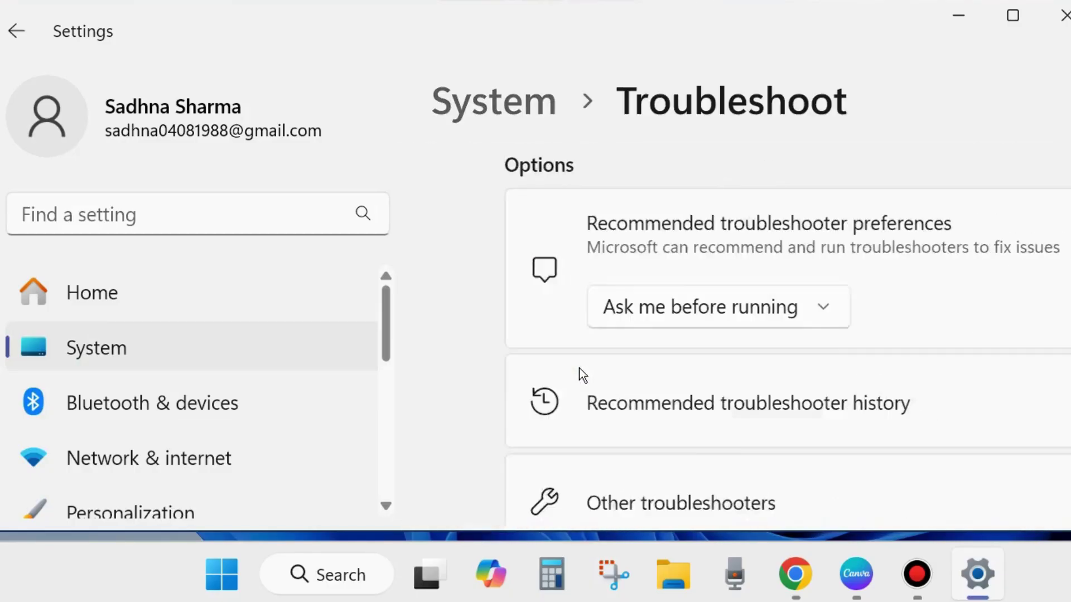
scroll(774, 345, "down", 4)
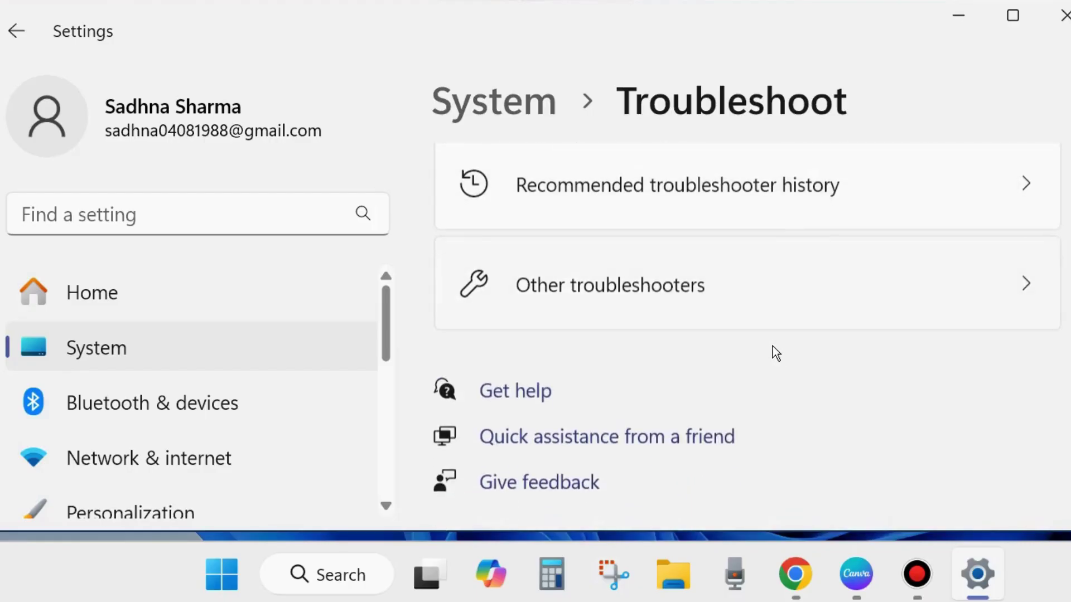
left_click(604, 291)
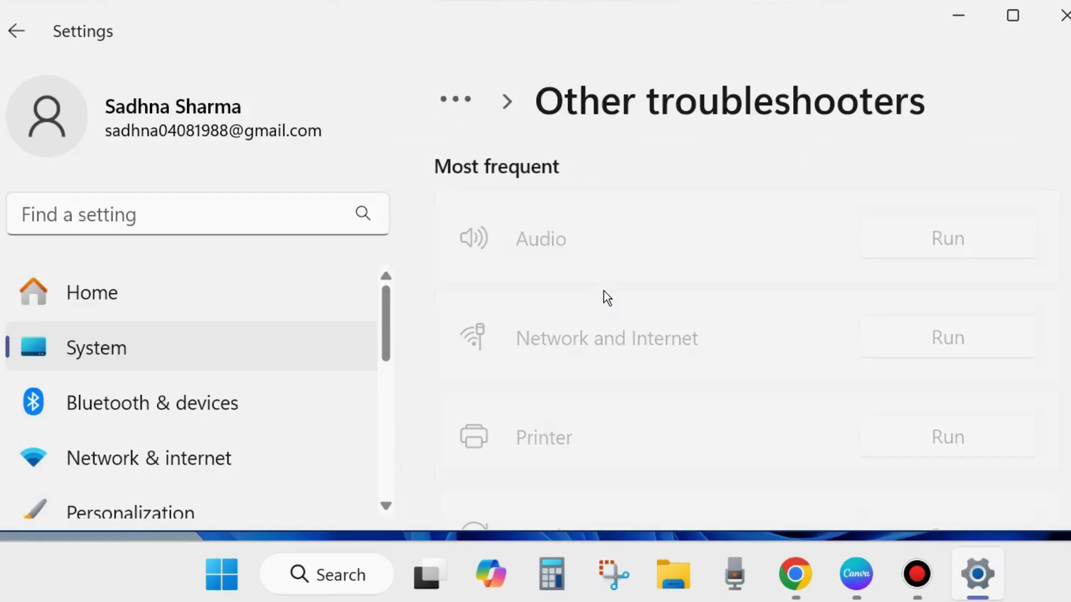
- Run the Windows Update troubleshooter and close its help window
scroll(604, 296, "down", 4)
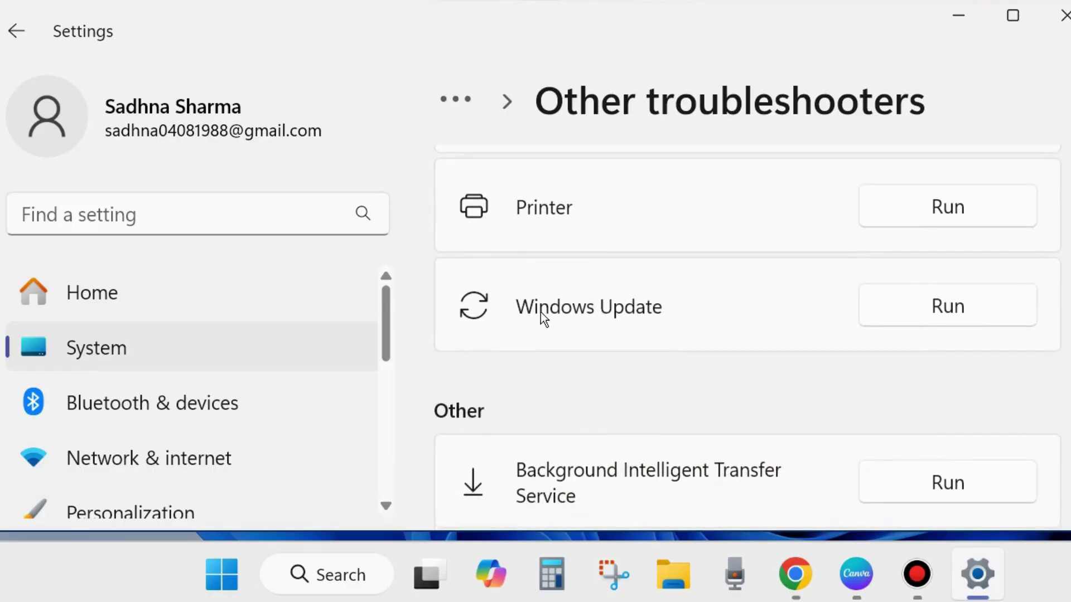
left_click(942, 306)
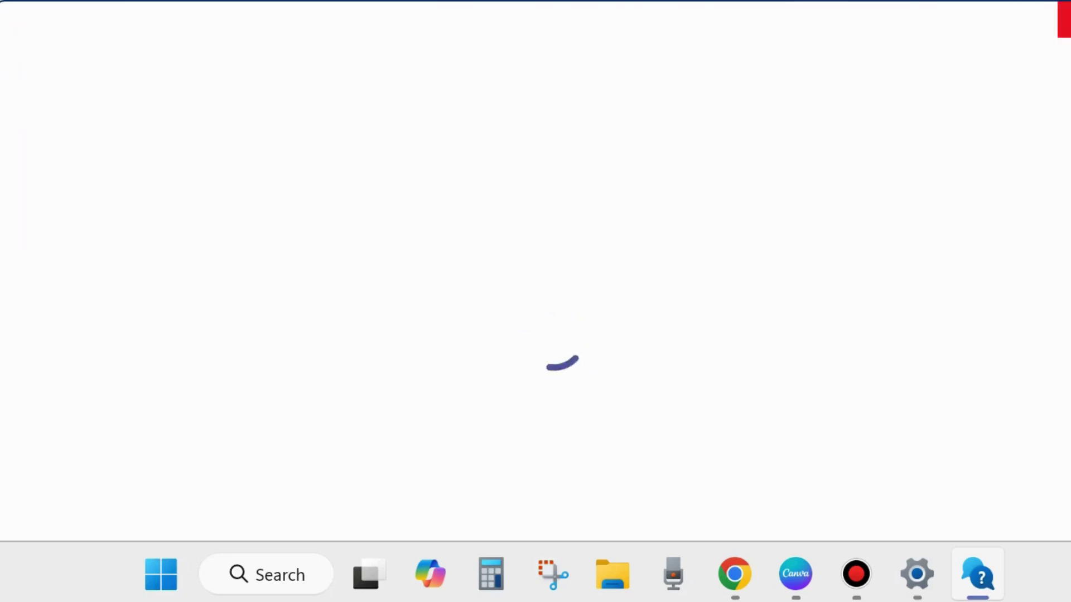
left_click(1061, 13)
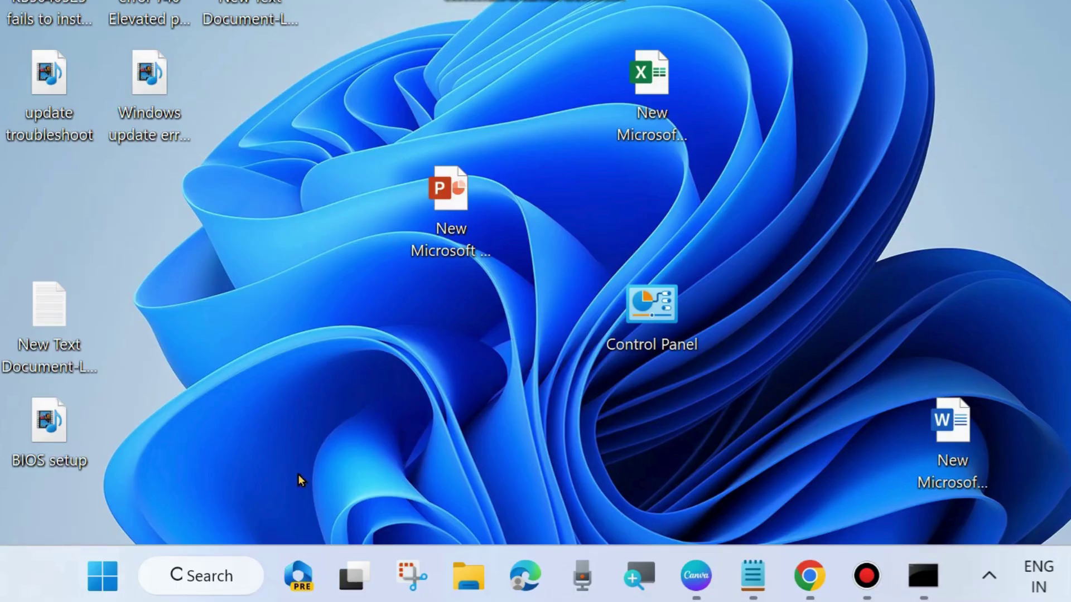
- Search Windows for cmd and bring up Command Prompt with administrator rights
left_click(204, 574)
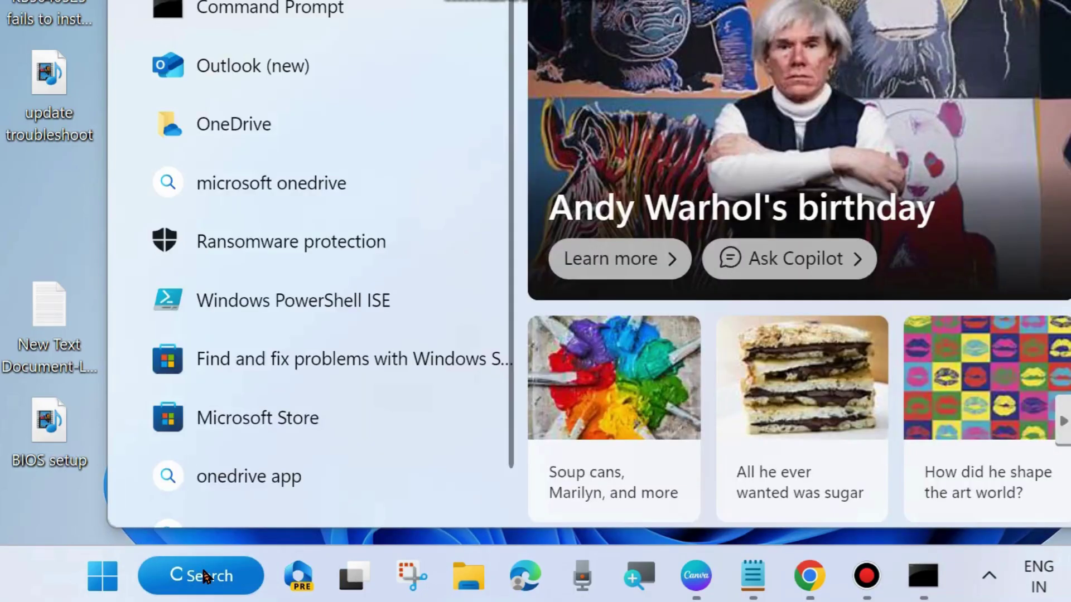
type("cmd")
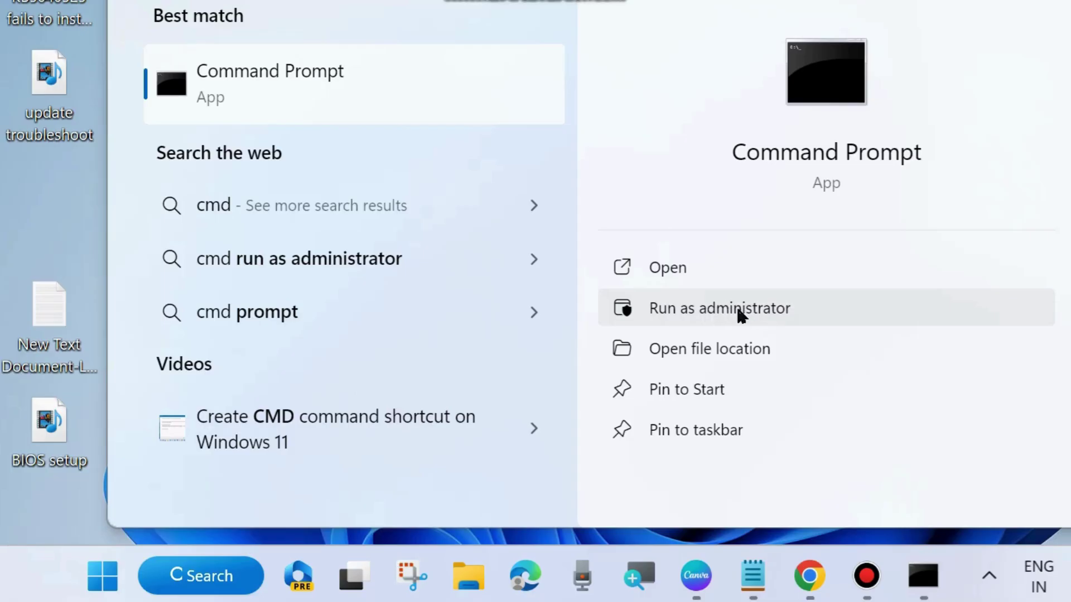
left_click(924, 580)
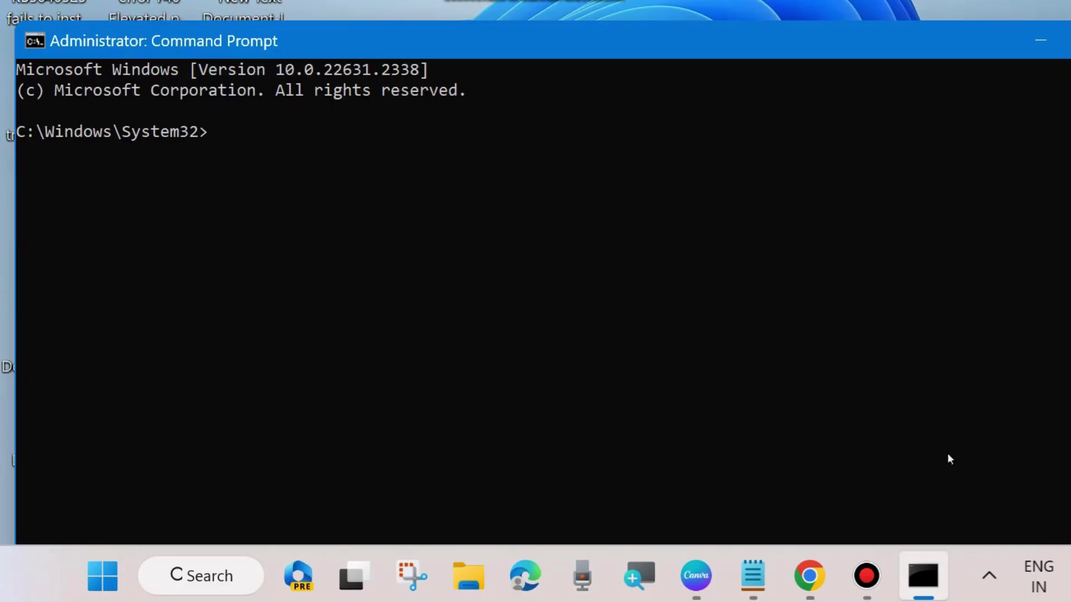
- Switch to the Notepad notes and examine the dism /online /cleanup-image commands with /scanhealth, /checkhealth and /restorehealth
left_click(758, 566)
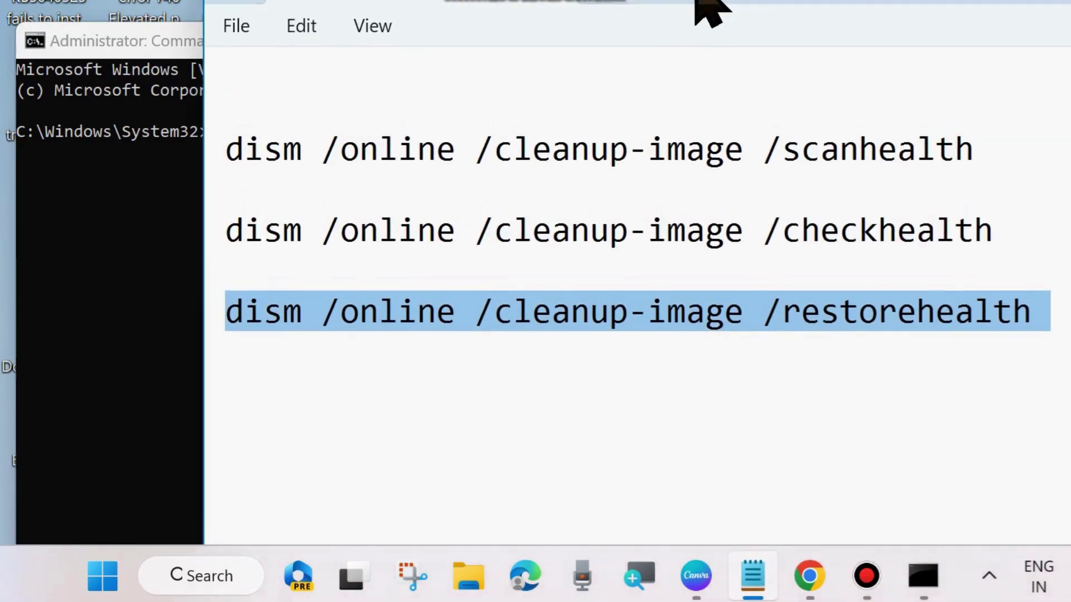
triple_click(218, 178)
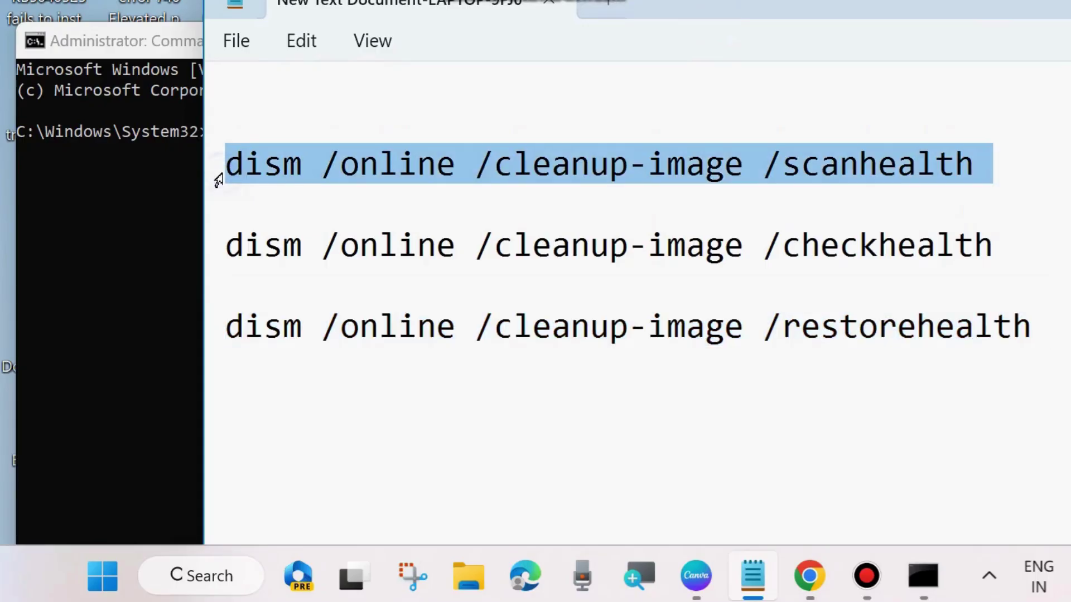
triple_click(220, 262)
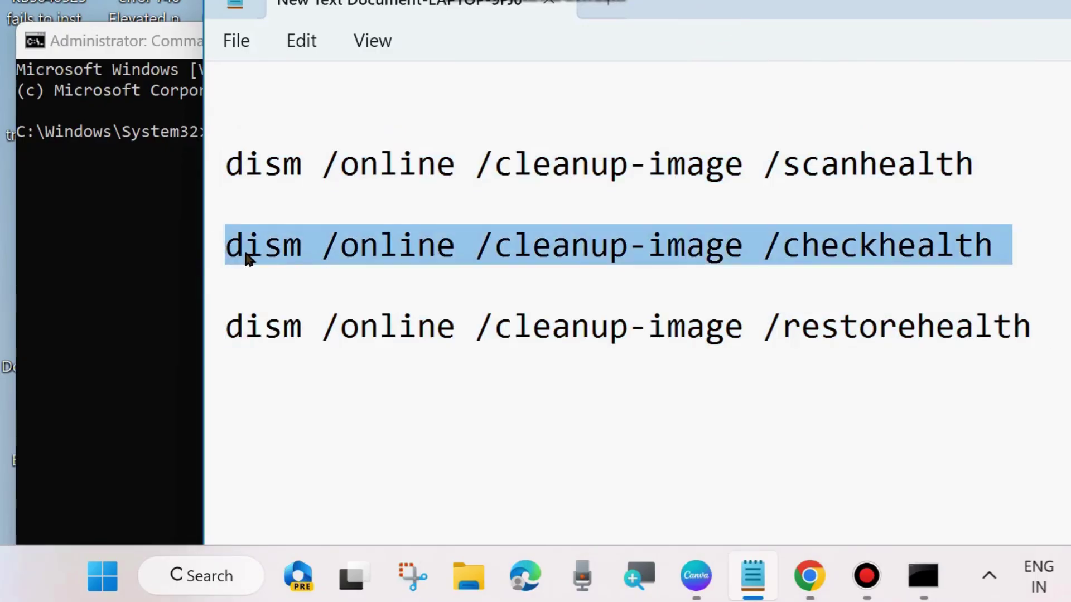
triple_click(210, 333)
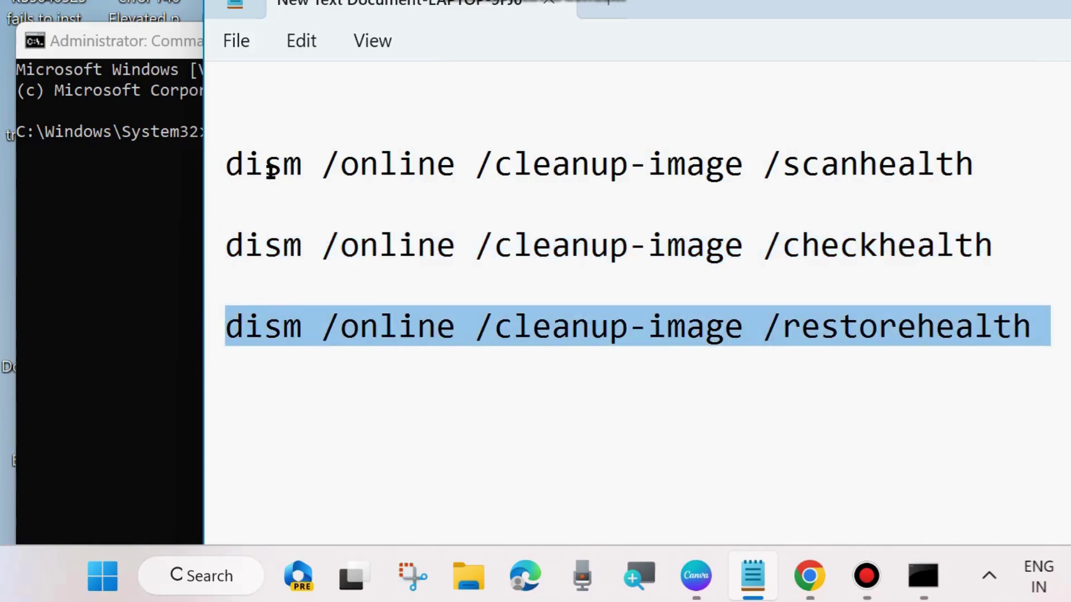
left_click_drag(641, 5, 631, 187)
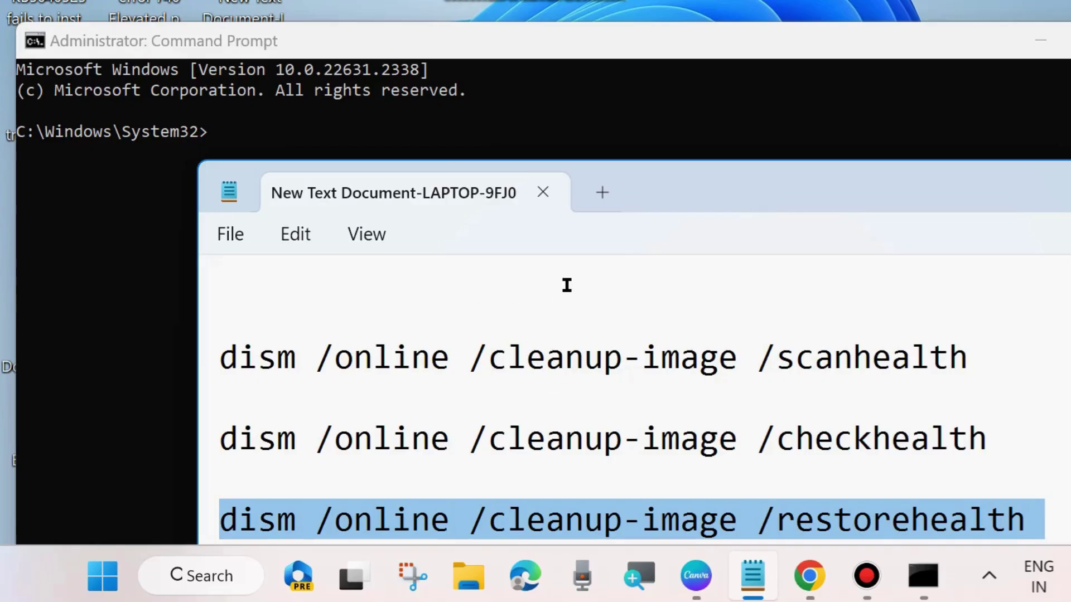
left_click_drag(642, 205, 621, 178)
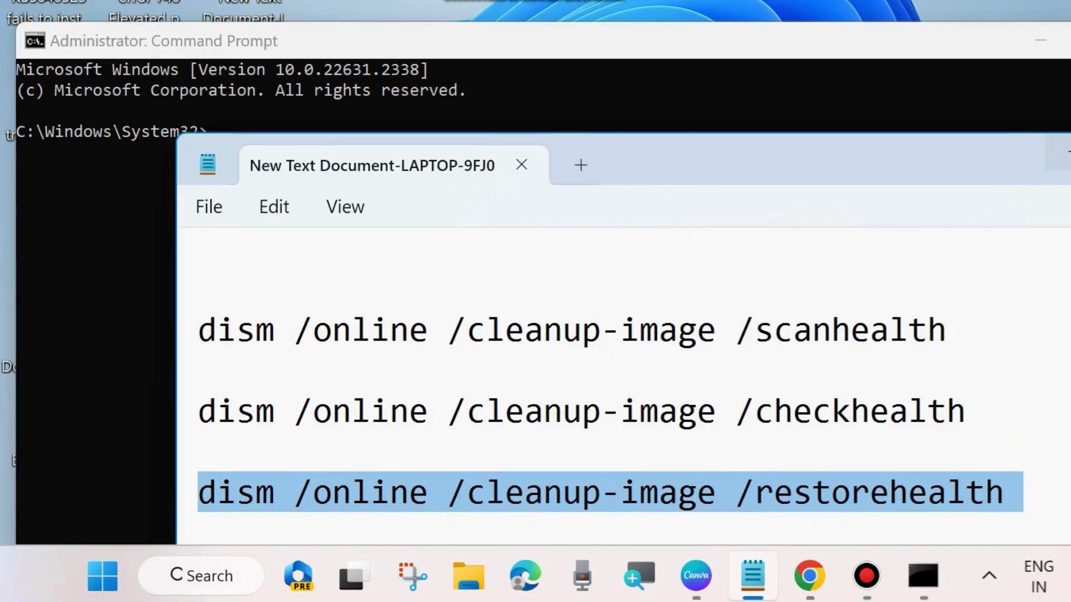
- Return from the notes to Command Prompt, enter the sfc /scannow command, and minimize the window
left_click(1068, 150)
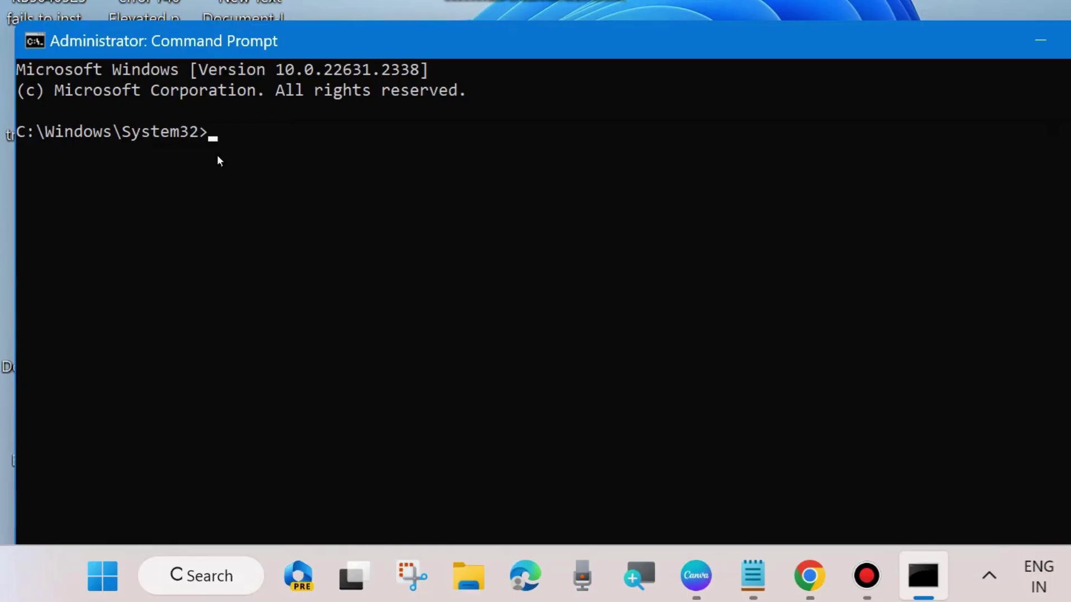
type("sfc /scannow")
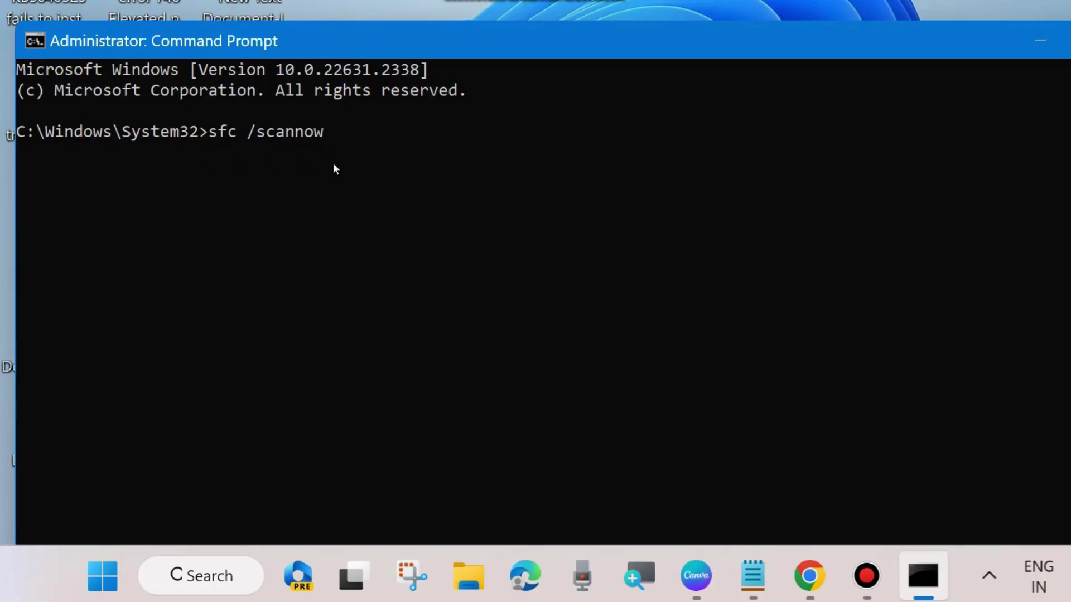
left_click(1041, 42)
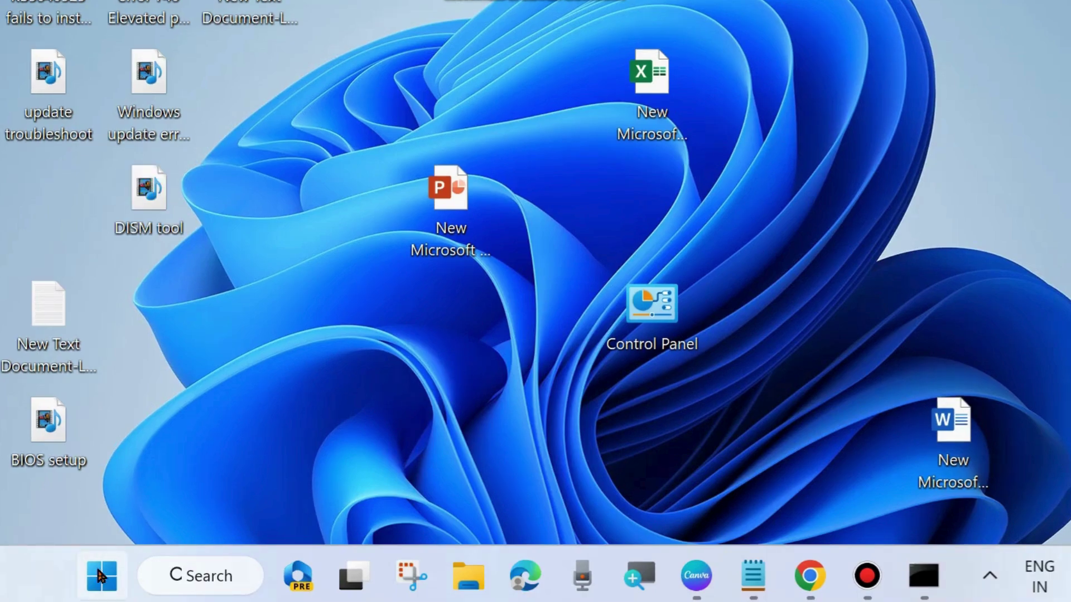
- Open the Services console by running services.msc from the Run dialog
right_click(99, 581)
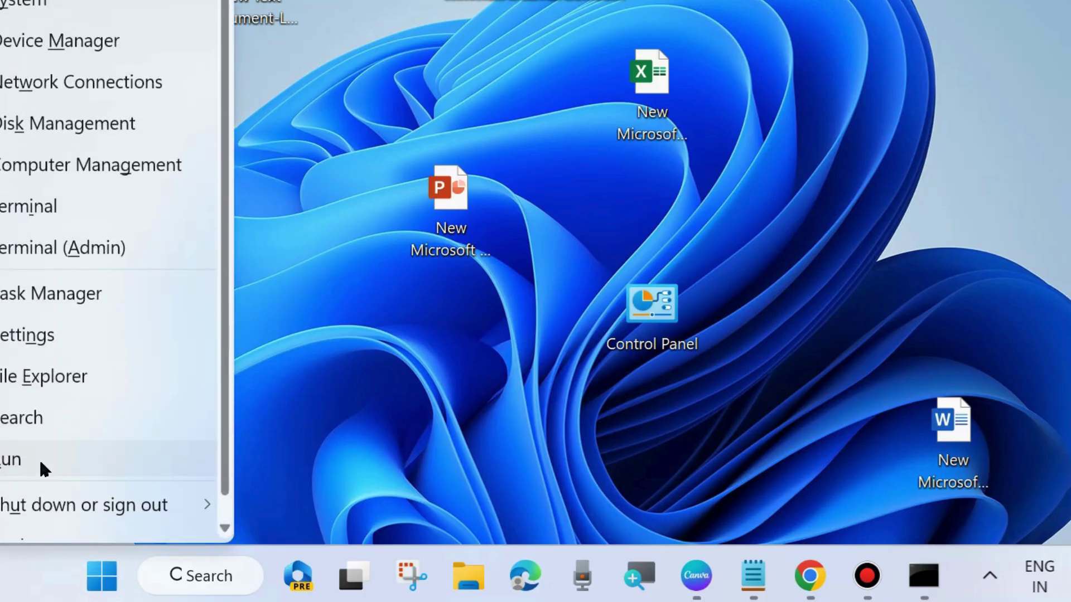
left_click(40, 463)
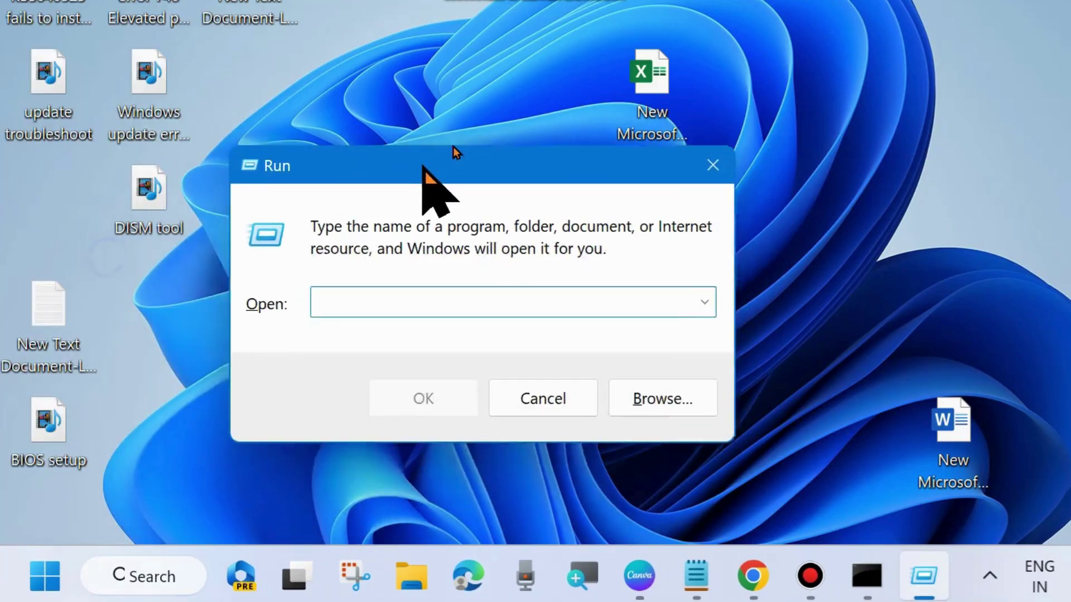
left_click_drag(440, 156, 548, 47)
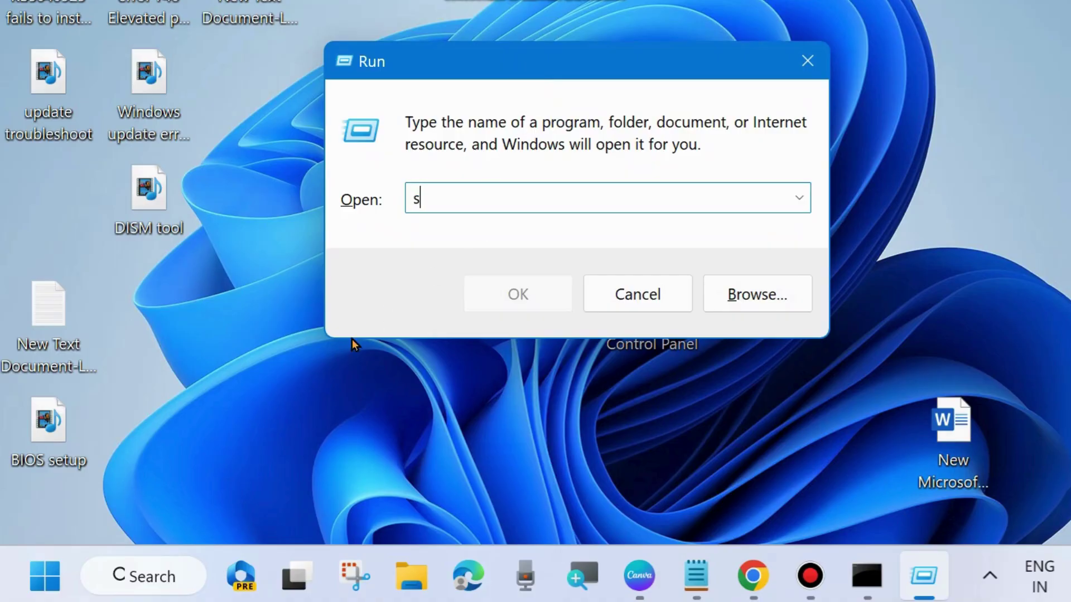
type("services")
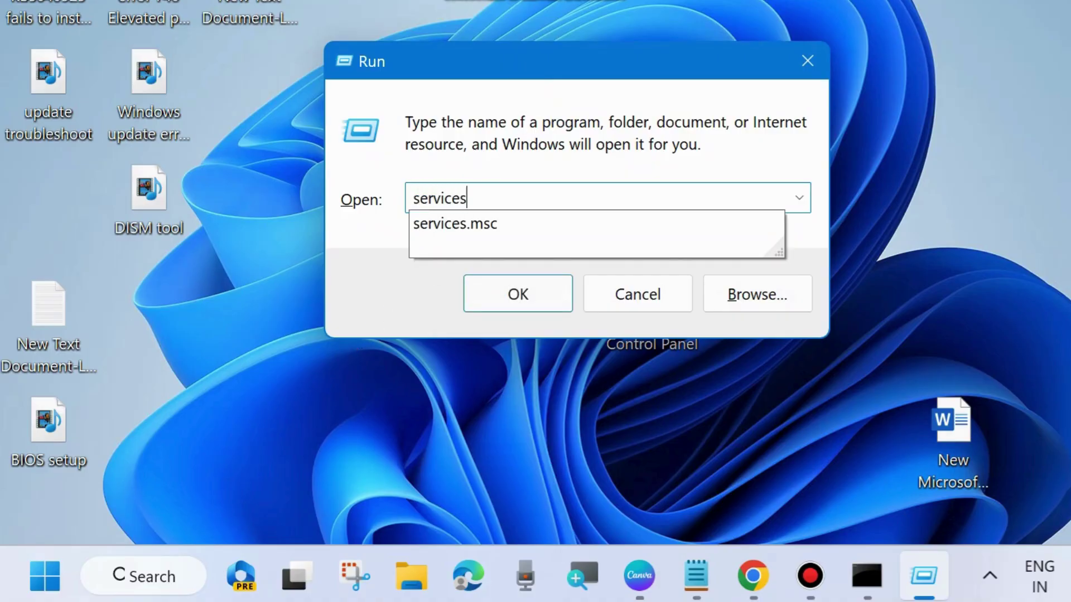
left_click(474, 231)
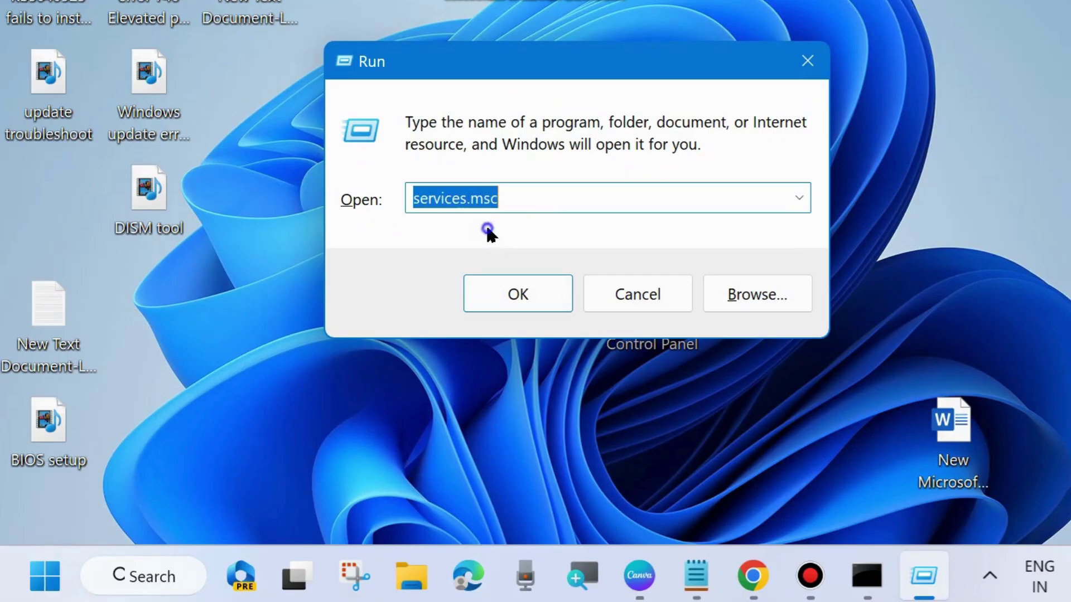
left_click(545, 201)
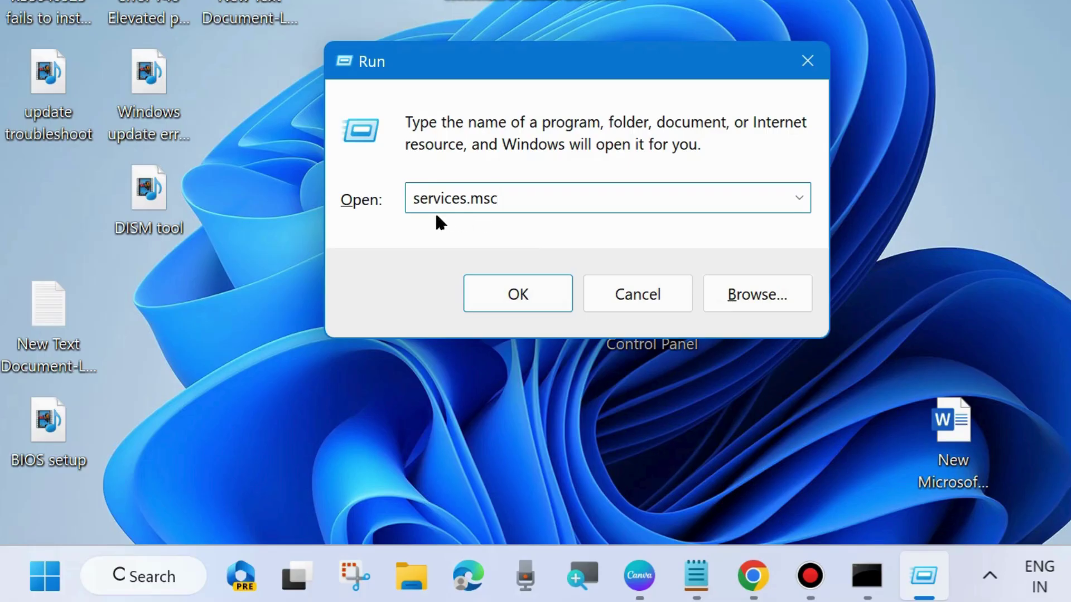
left_click(517, 295)
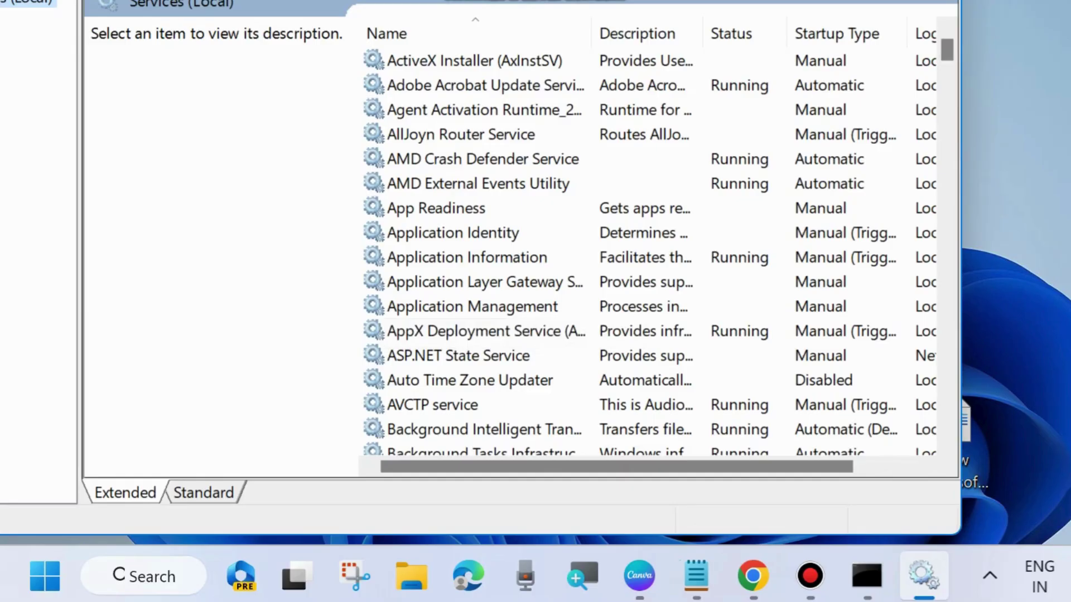
left_click_drag(579, 0, 578, 0)
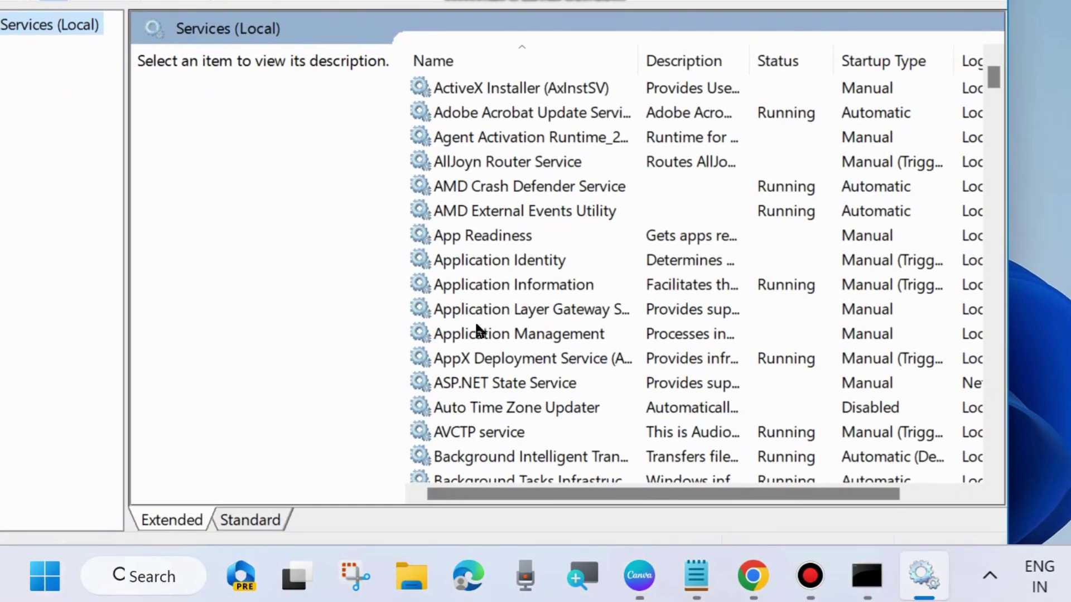
- Restart the Background Intelligent Transfer Service
scroll(476, 330, "down", 3)
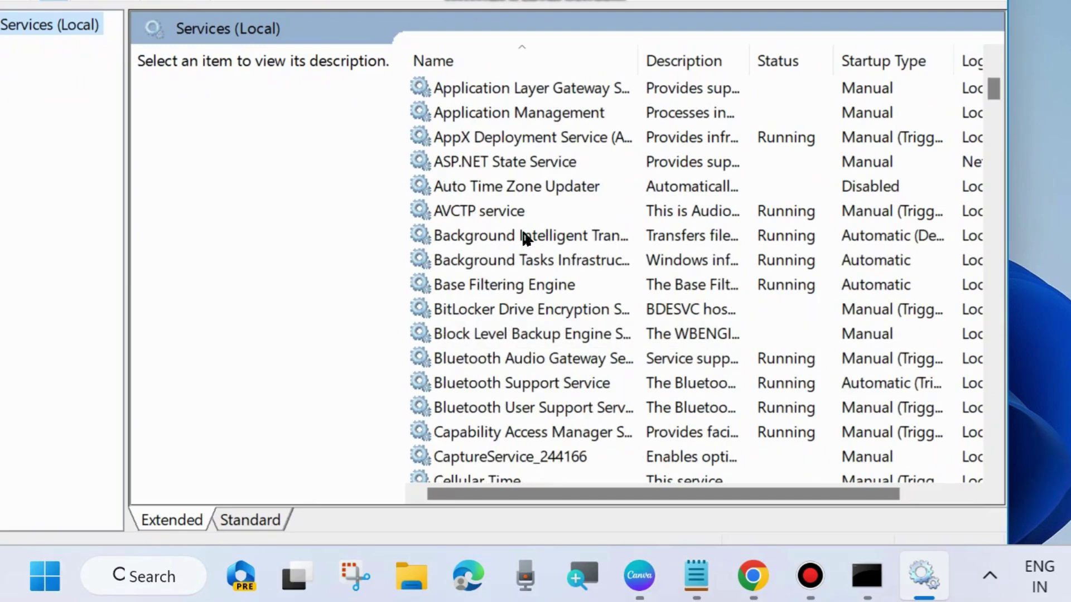
left_click(630, 237)
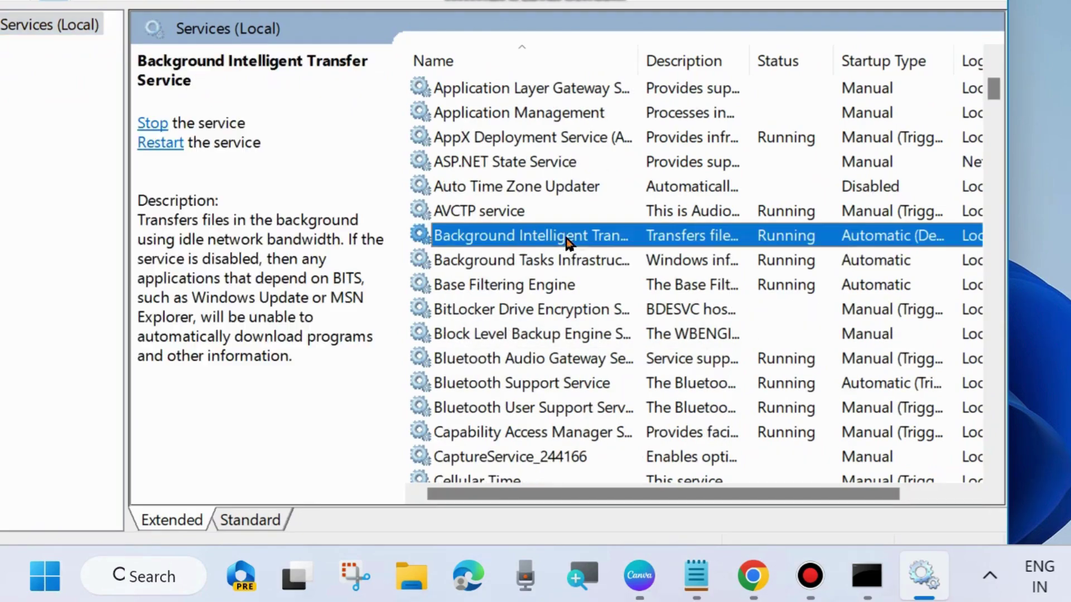
right_click(502, 242)
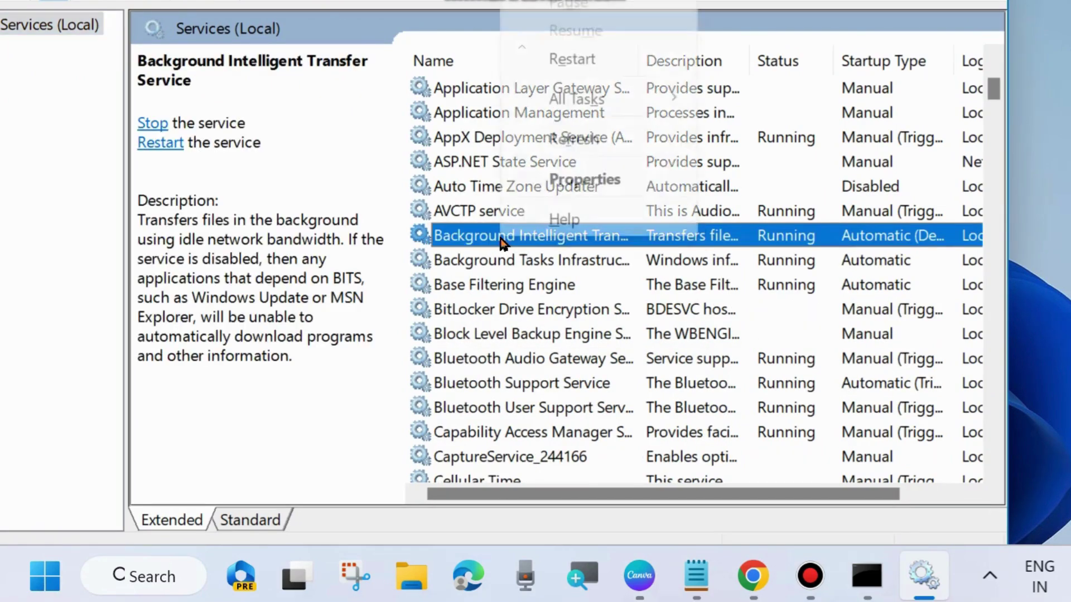
left_click(573, 58)
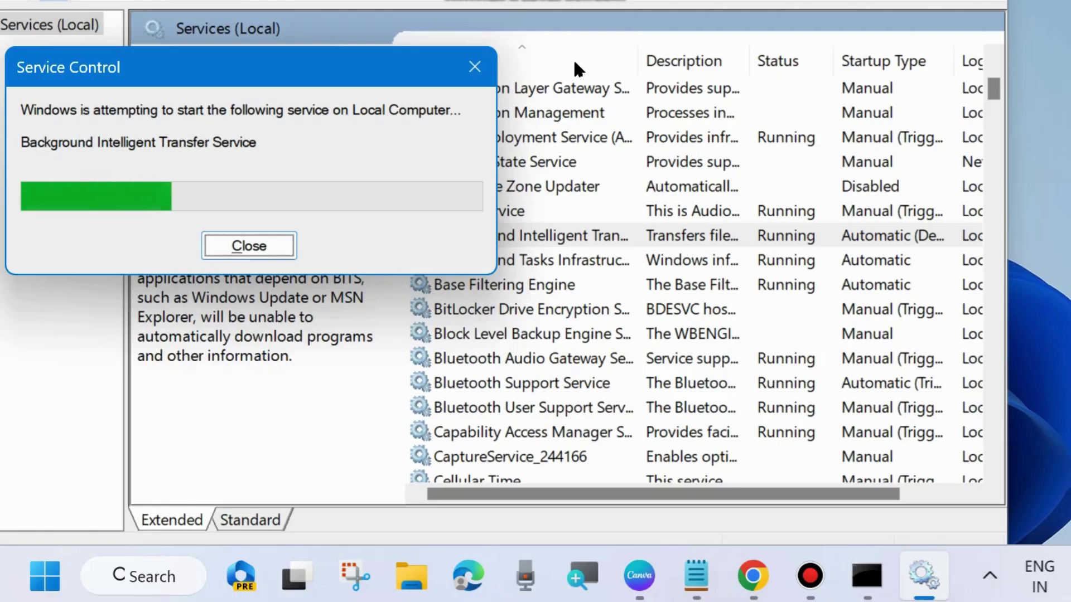
- Set the Background Intelligent Transfer Service's startup type to Automatic and apply the change
left_click(575, 237)
double_click(575, 236)
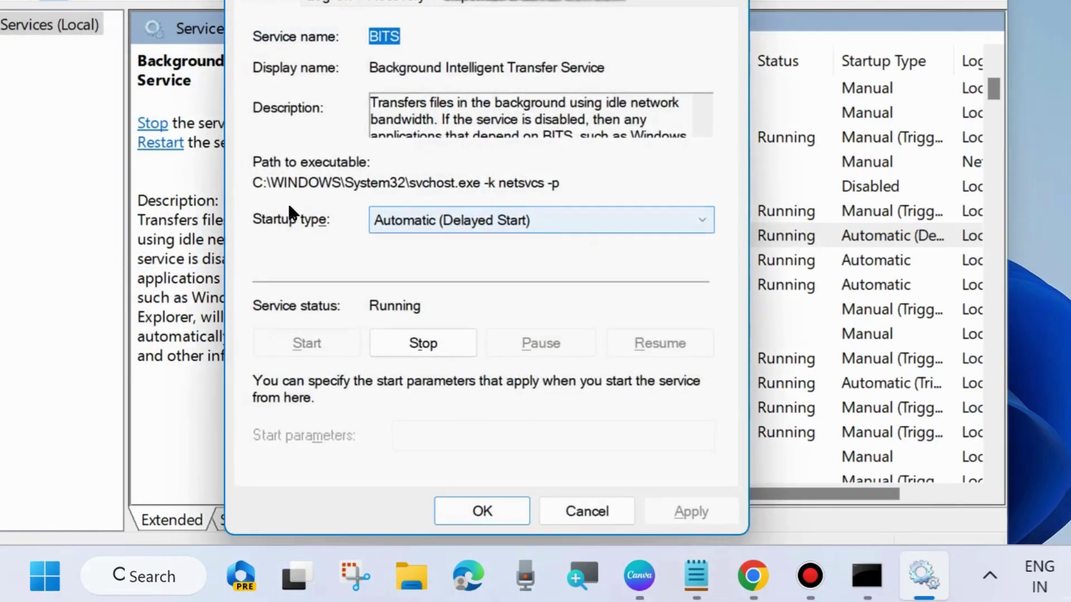
left_click(507, 221)
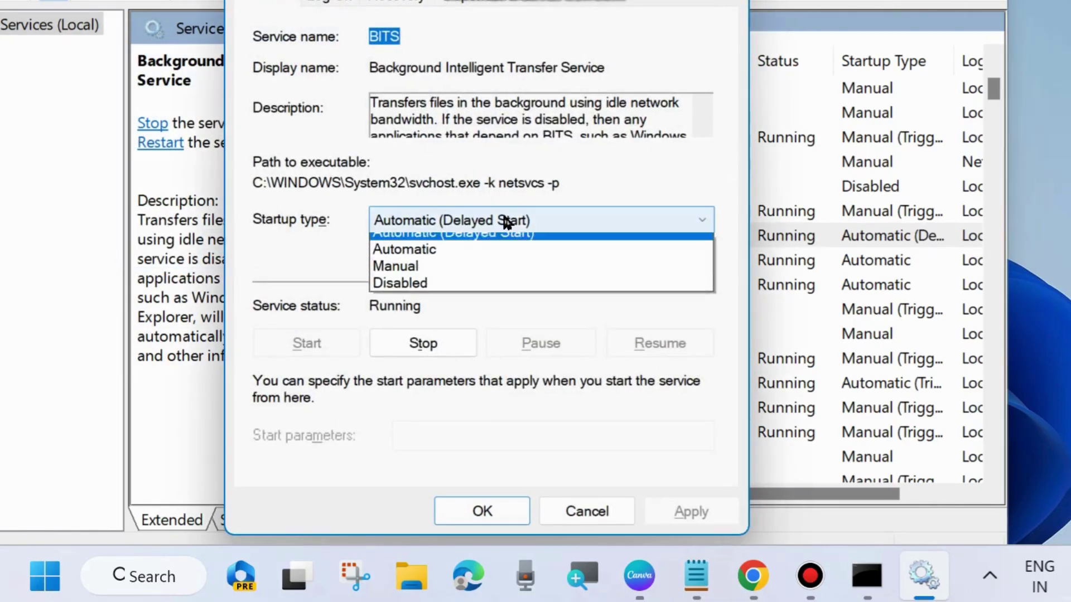
left_click(441, 262)
left_click(686, 512)
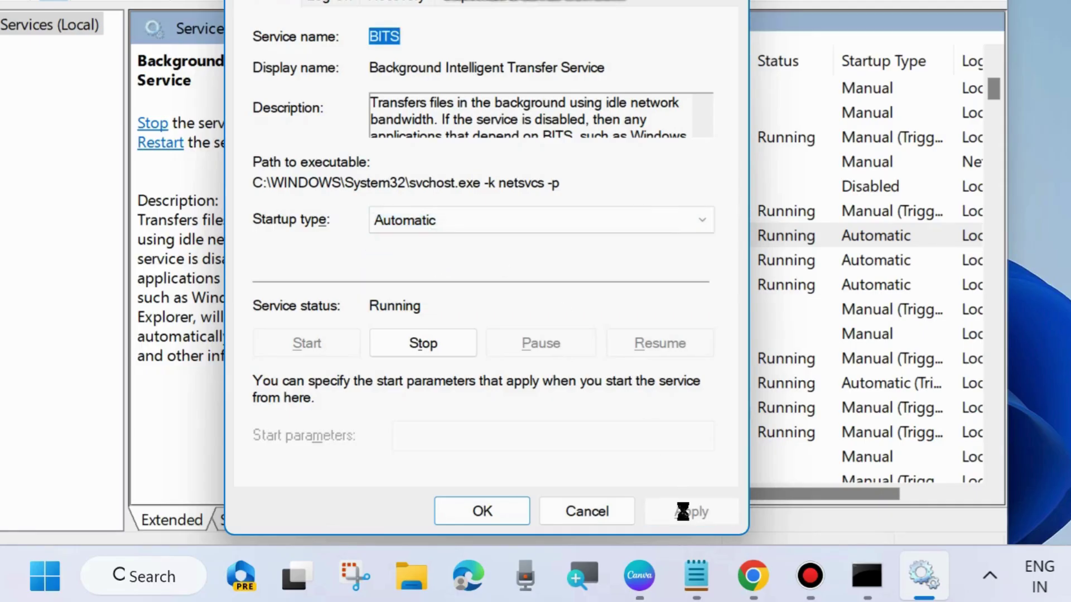
left_click(480, 510)
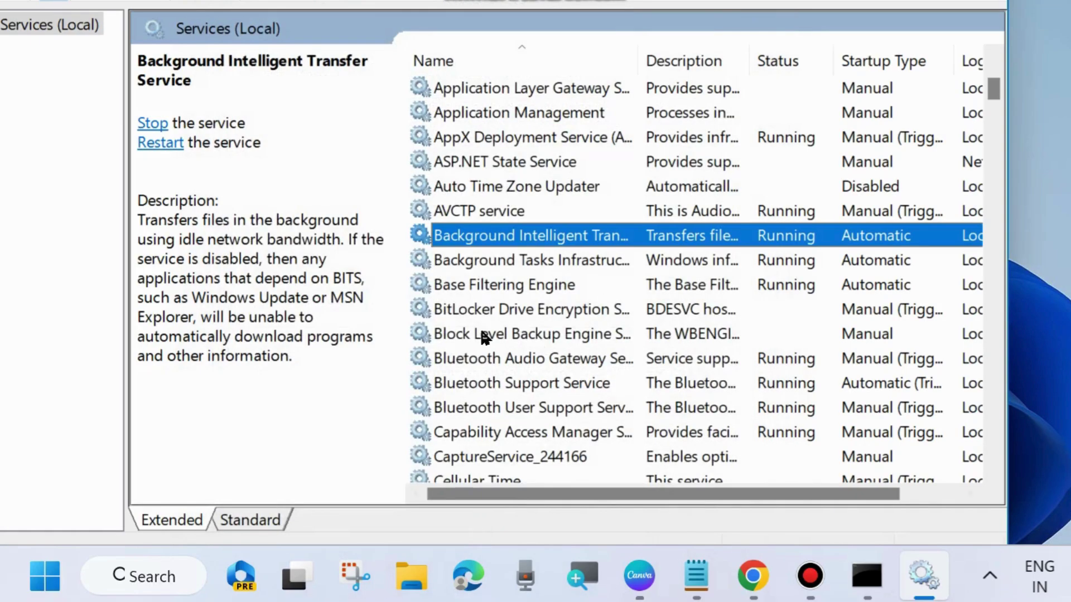
- Restart Cryptographic Services and check the startup type in its properties
scroll(551, 334, "down", 3)
scroll(551, 337, "down", 5)
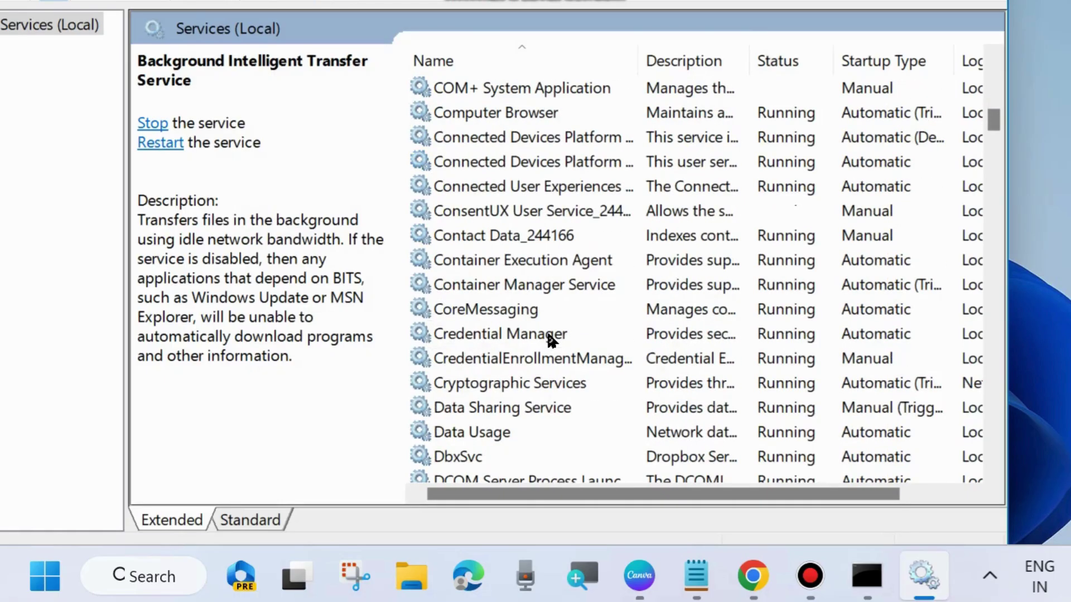
scroll(551, 338, "down", 3)
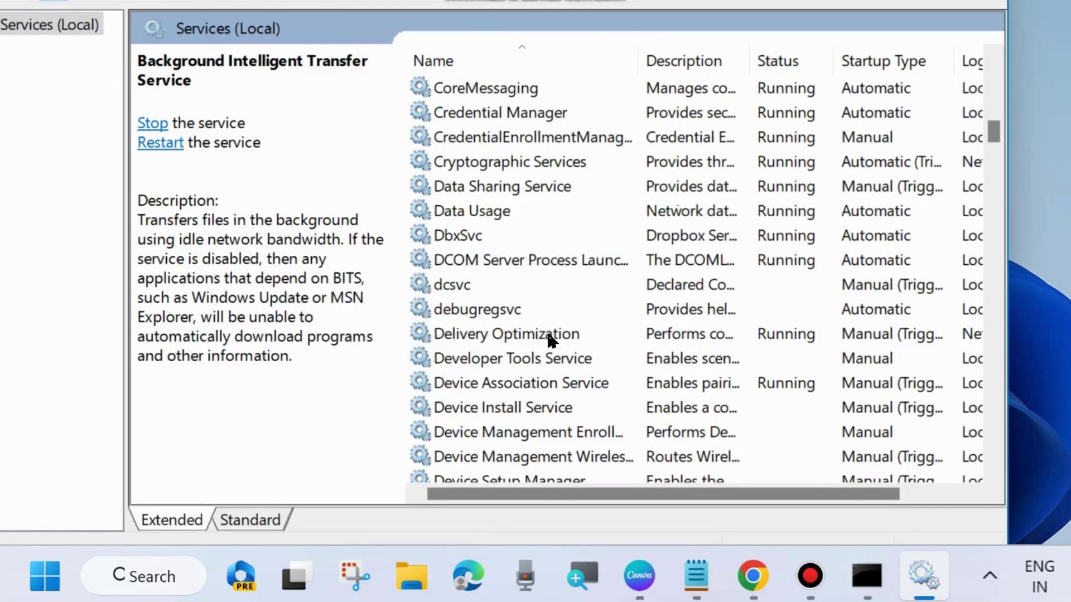
left_click(494, 166)
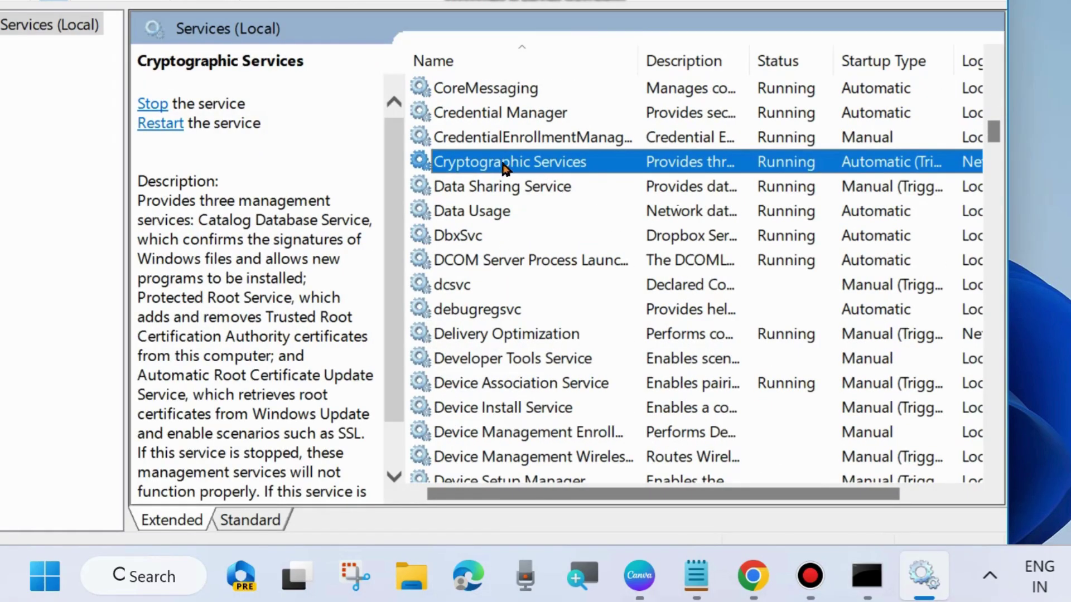
right_click(506, 168)
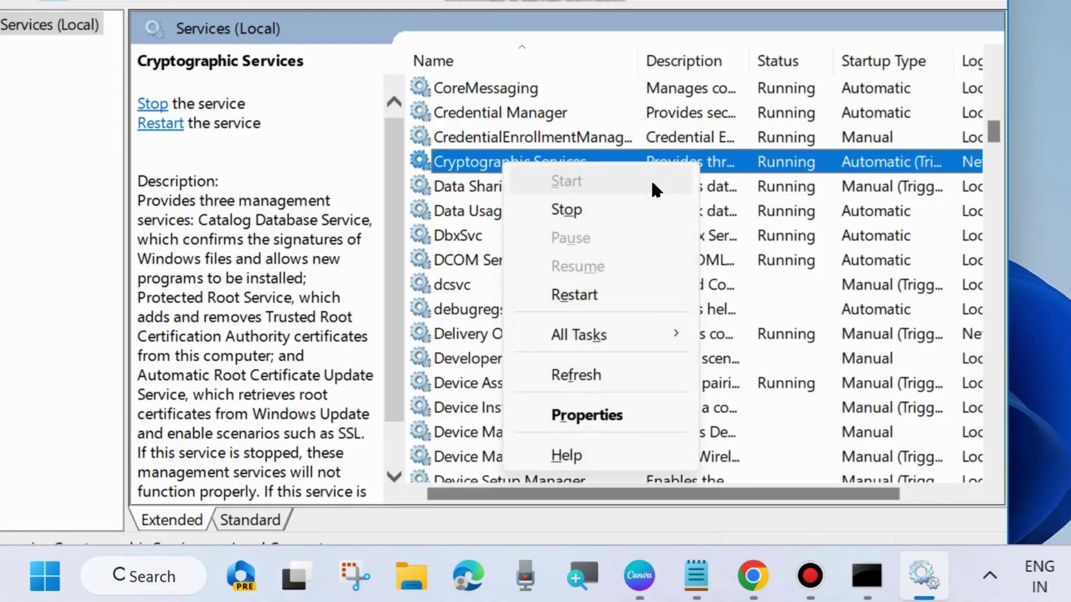
left_click(580, 300)
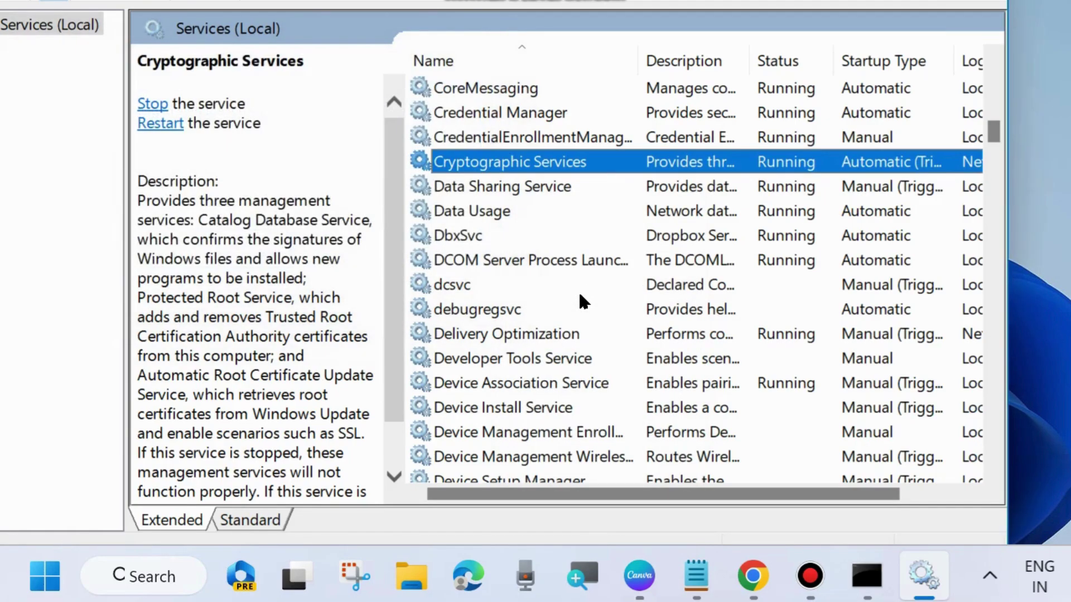
double_click(545, 163)
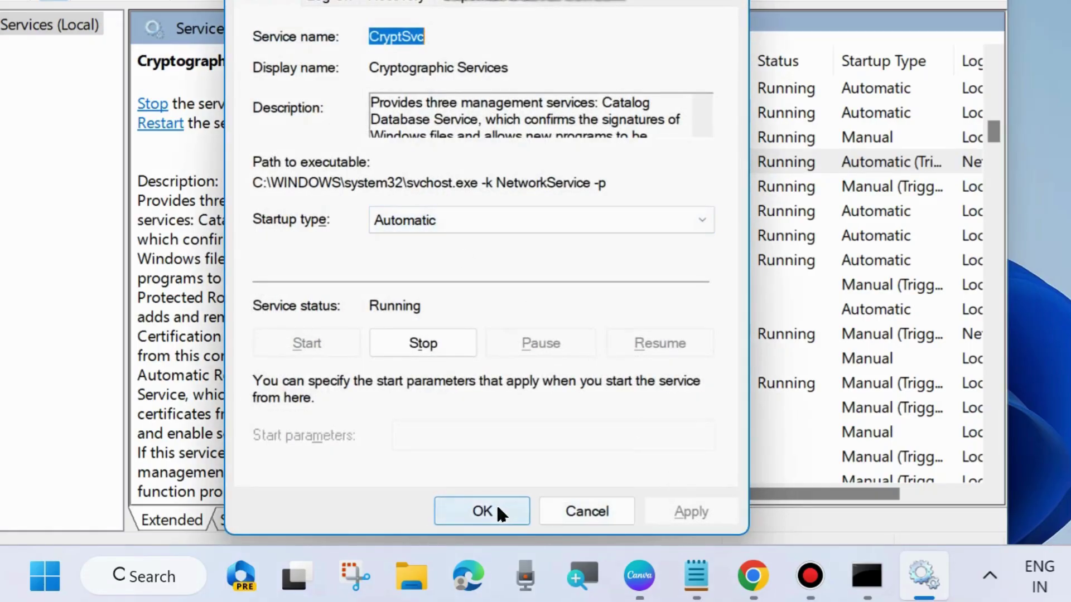
left_click(482, 511)
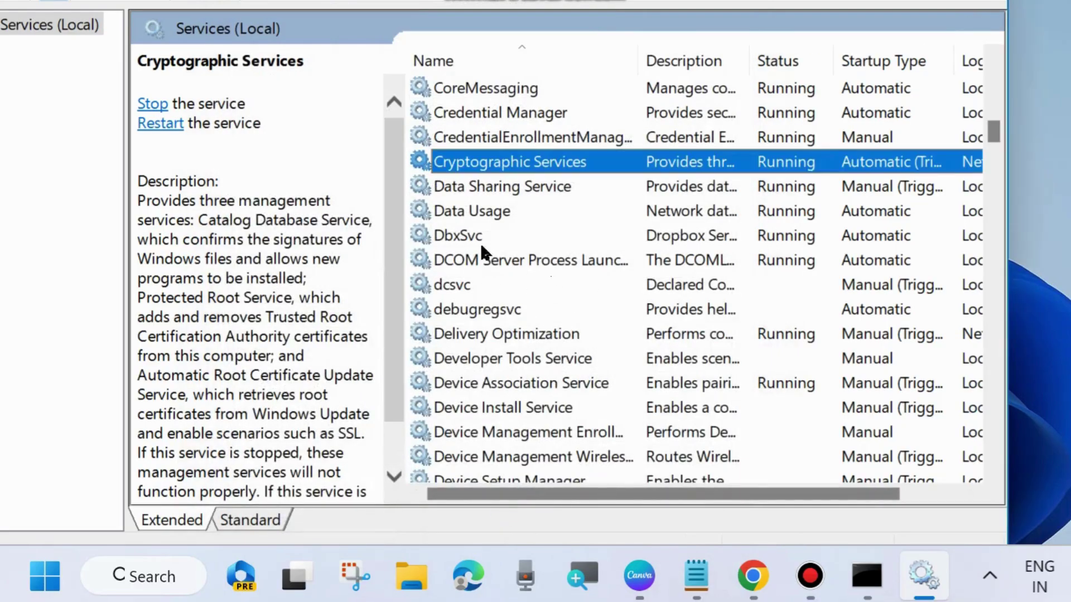
- Start the Windows Installer service and check its startup type and status in its properties
scroll(527, 316, "down", 18)
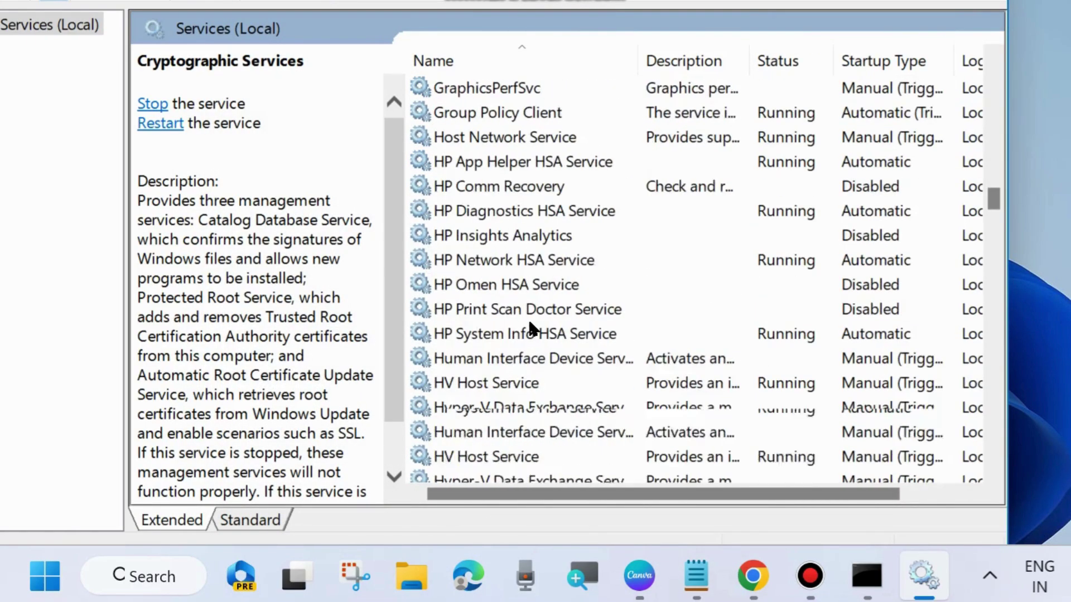
scroll(619, 341, "down", 15)
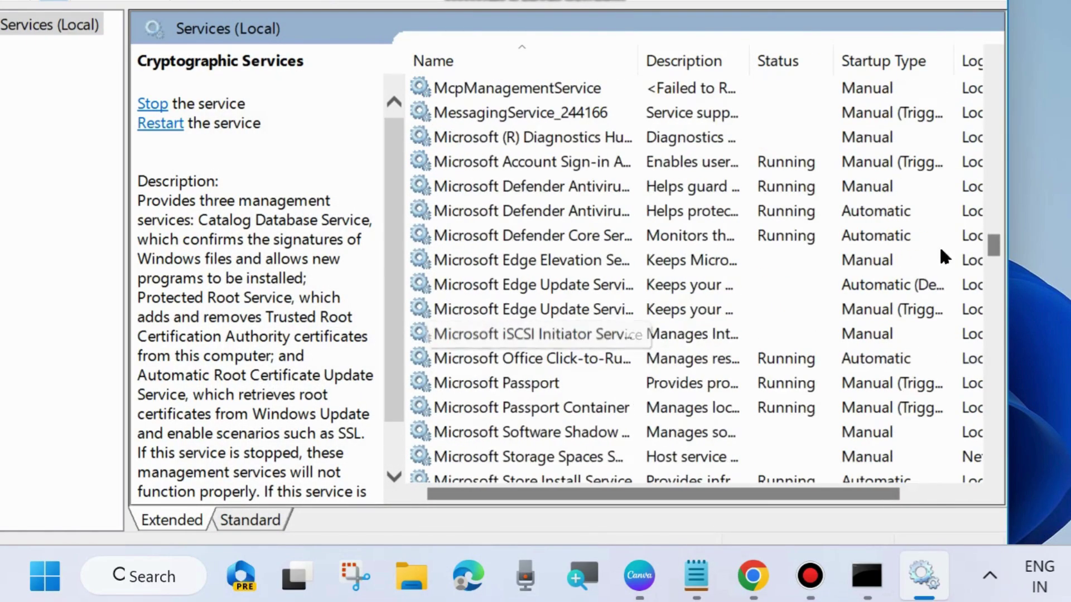
left_click_drag(997, 253, 991, 430)
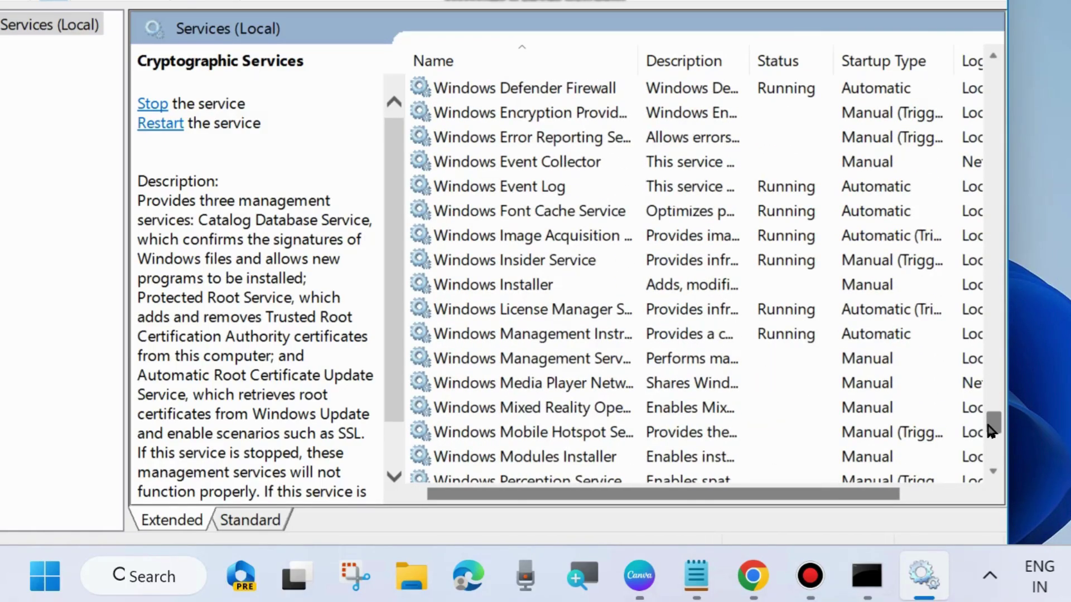
left_click(493, 287)
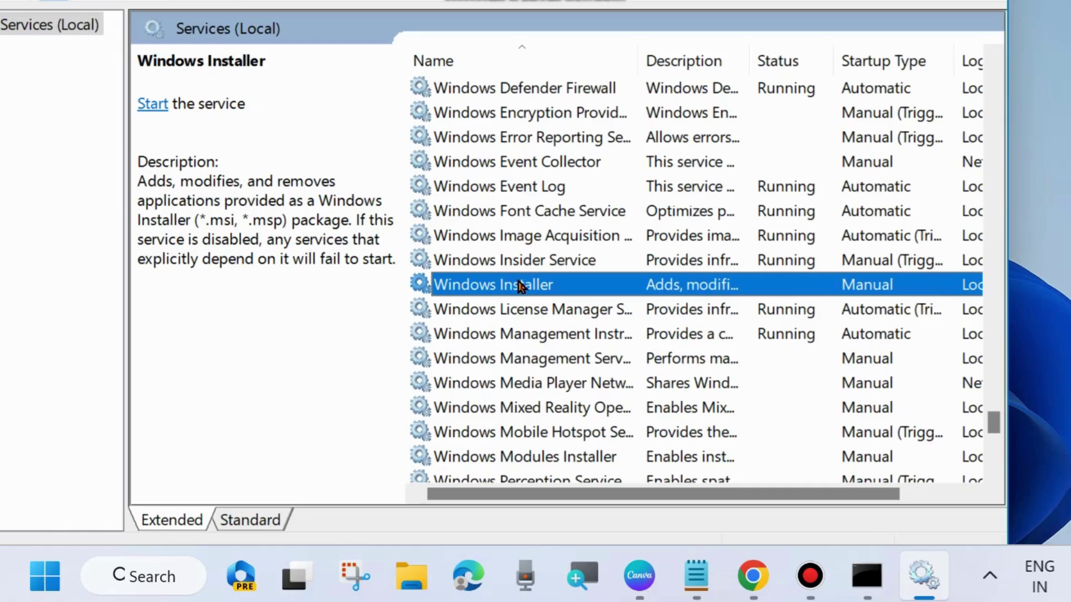
right_click(513, 286)
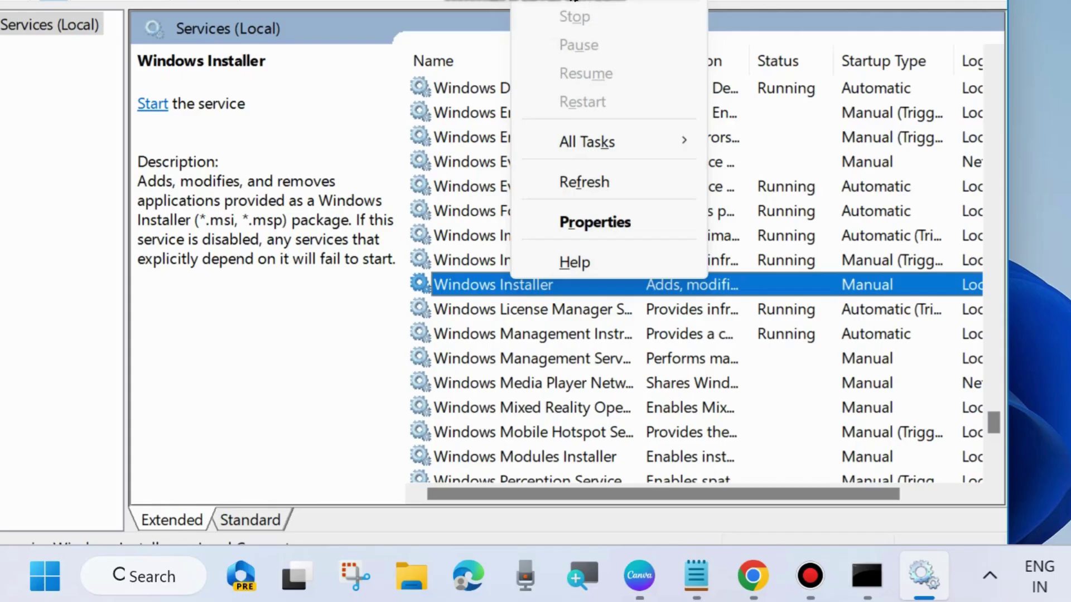
left_click(574, 2)
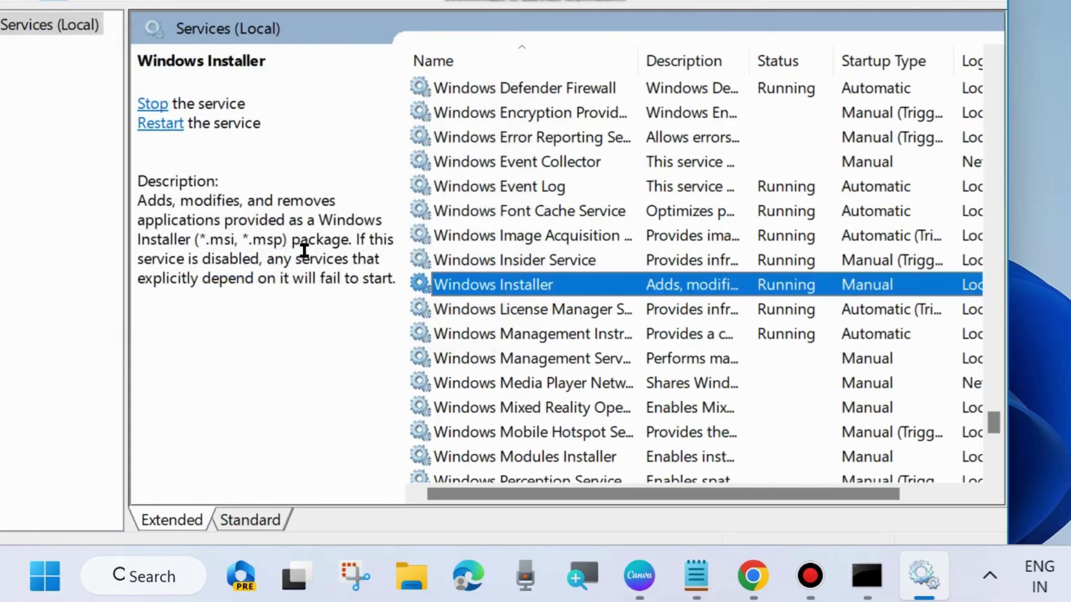
double_click(513, 286)
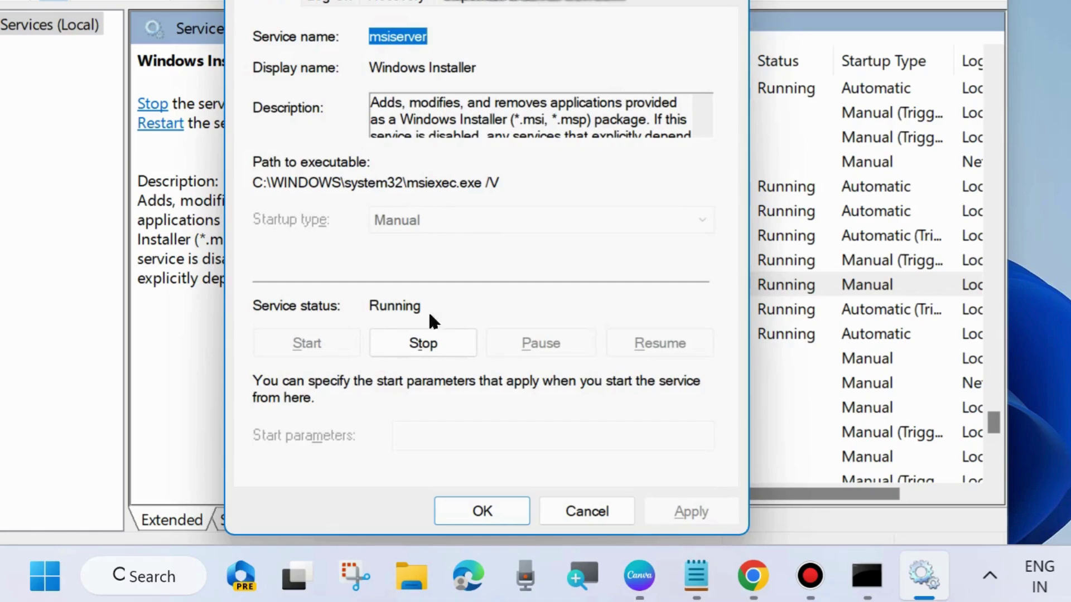
left_click(487, 505)
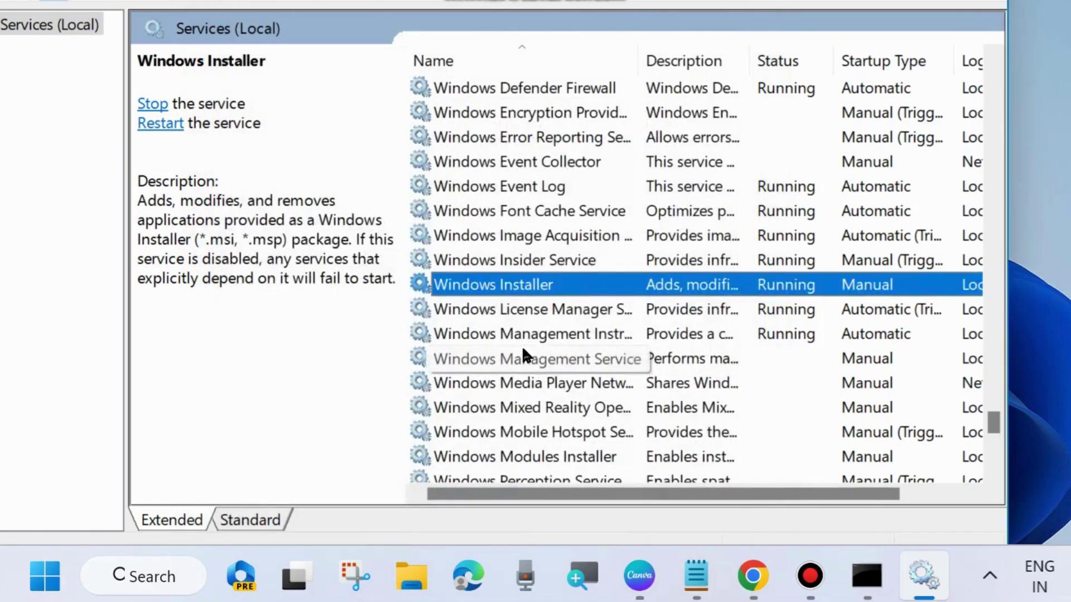
- Restart the Windows Update service and check its startup type and status in its properties
scroll(527, 357, "down", 4)
scroll(530, 360, "down", 3)
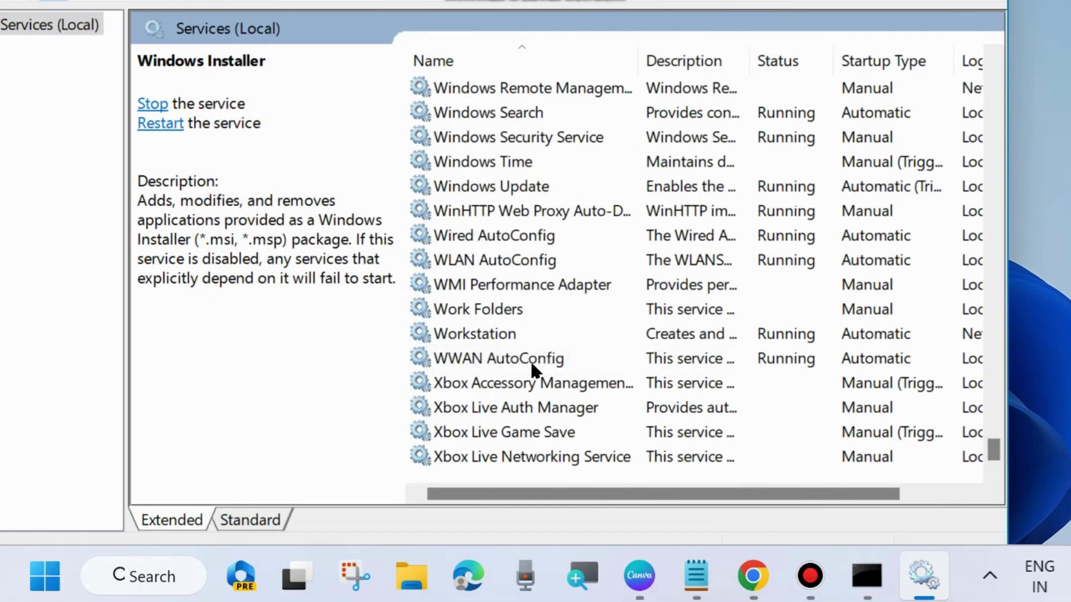
left_click(478, 193)
right_click(468, 197)
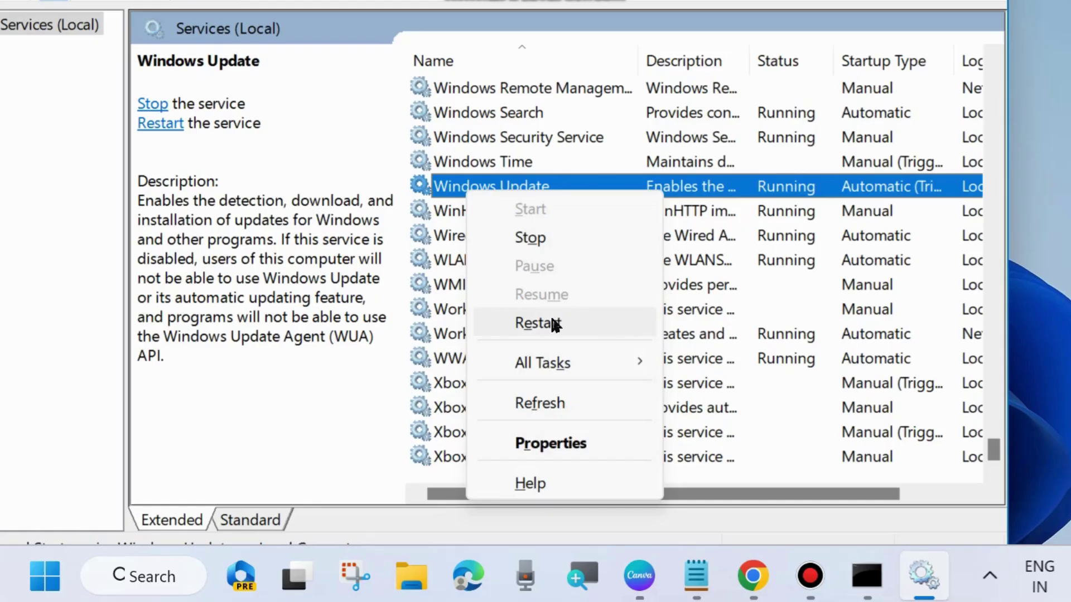
left_click(539, 323)
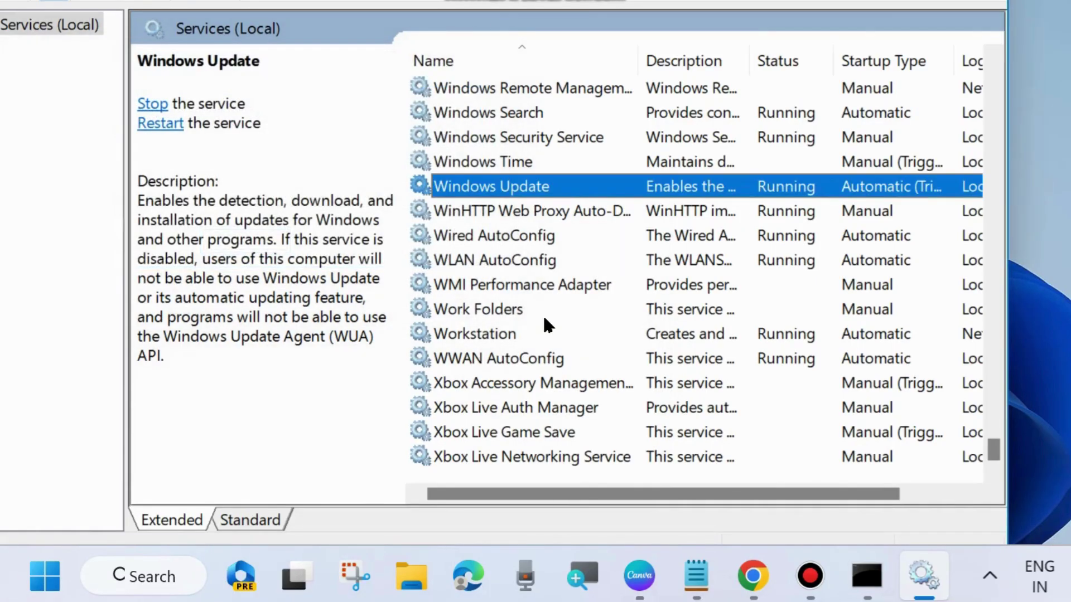
double_click(500, 188)
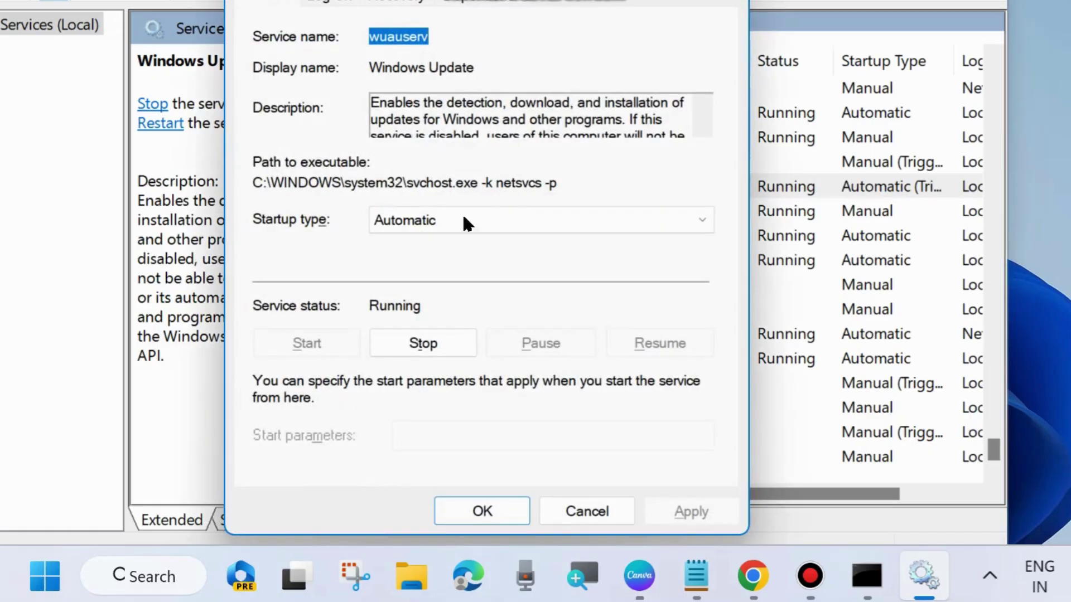
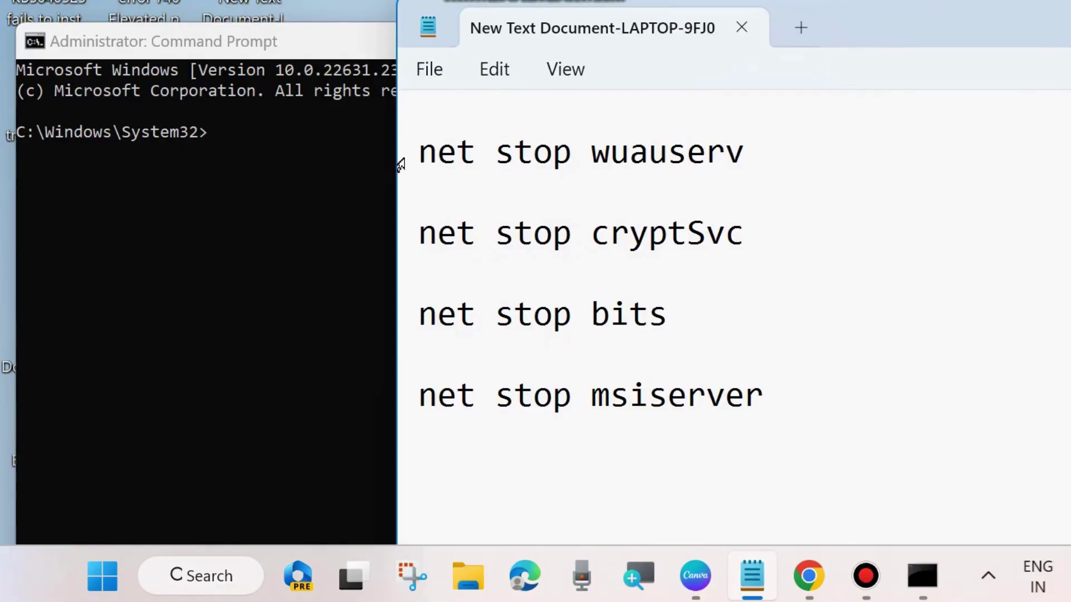
- Review the net stop commands for wuauserv, cryptSvc, bits and msiserver in the Notepad document
triple_click(400, 159)
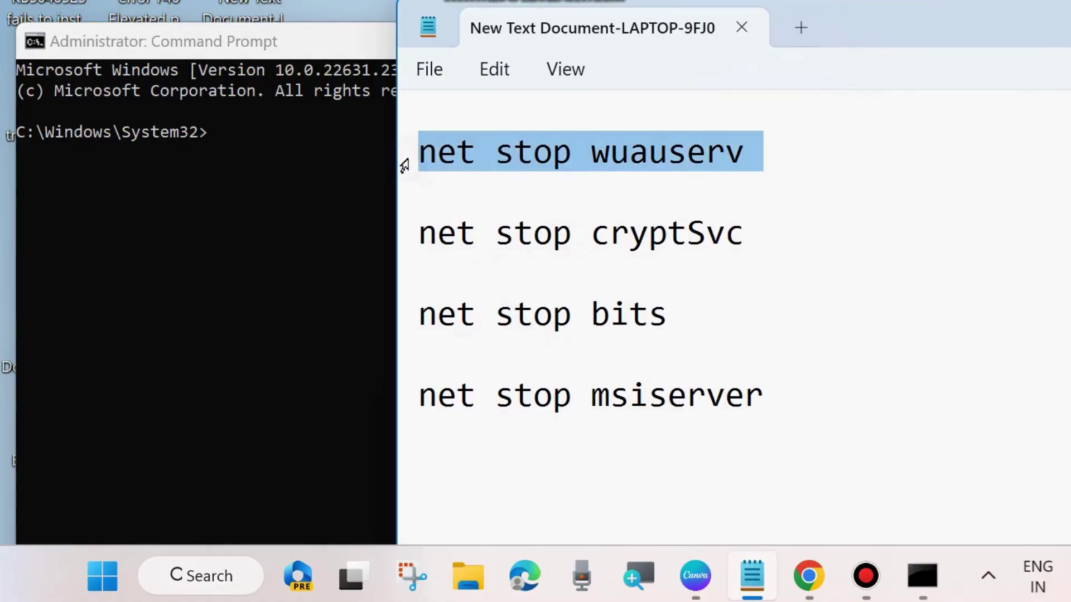
triple_click(398, 239)
triple_click(399, 315)
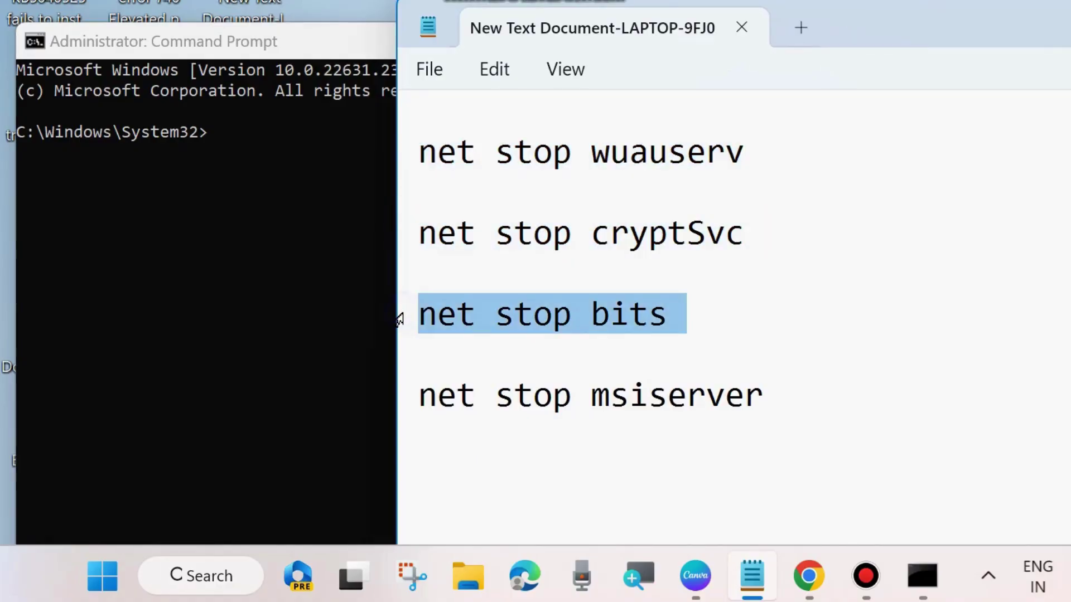
triple_click(400, 394)
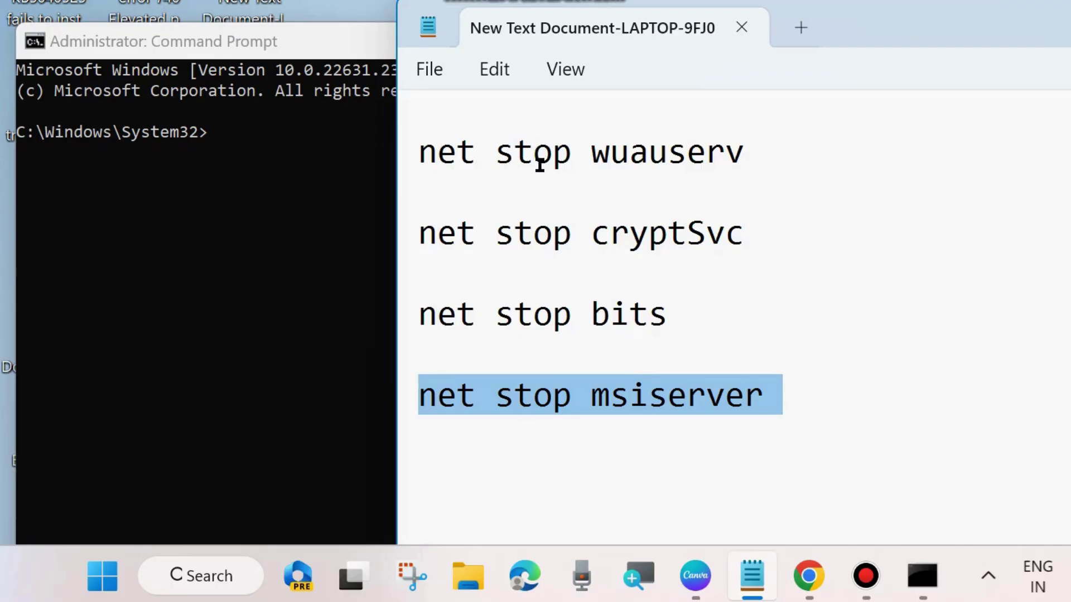
- Review the ren commands that rename SoftwareDistribution to SoftwareDistribution.old and catroot2 to Catroot2.old in the notes
scroll(536, 311, "down", 4)
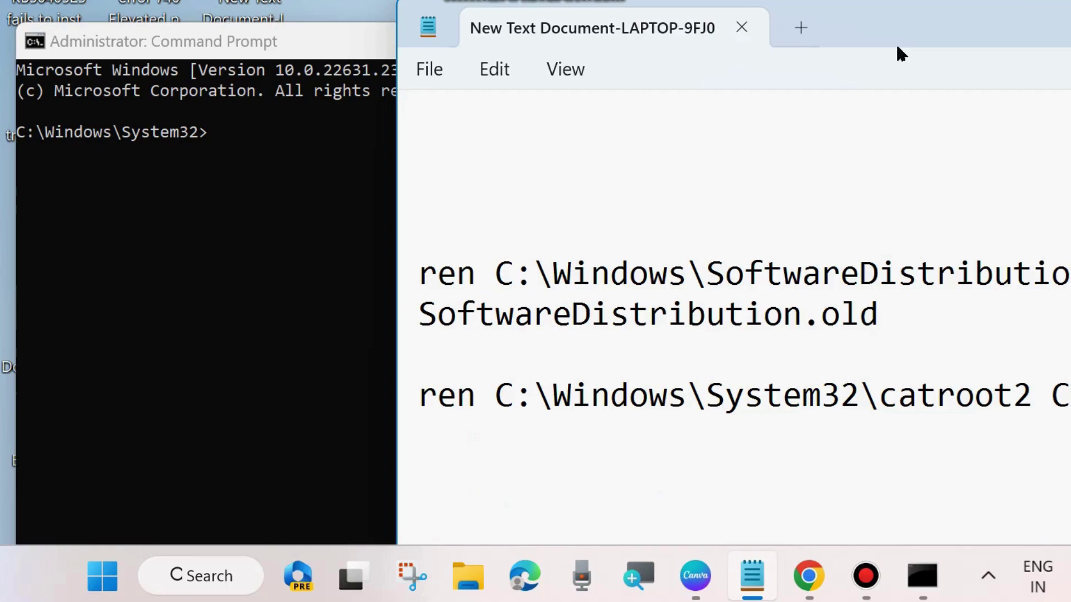
left_click_drag(909, 30, 689, 13)
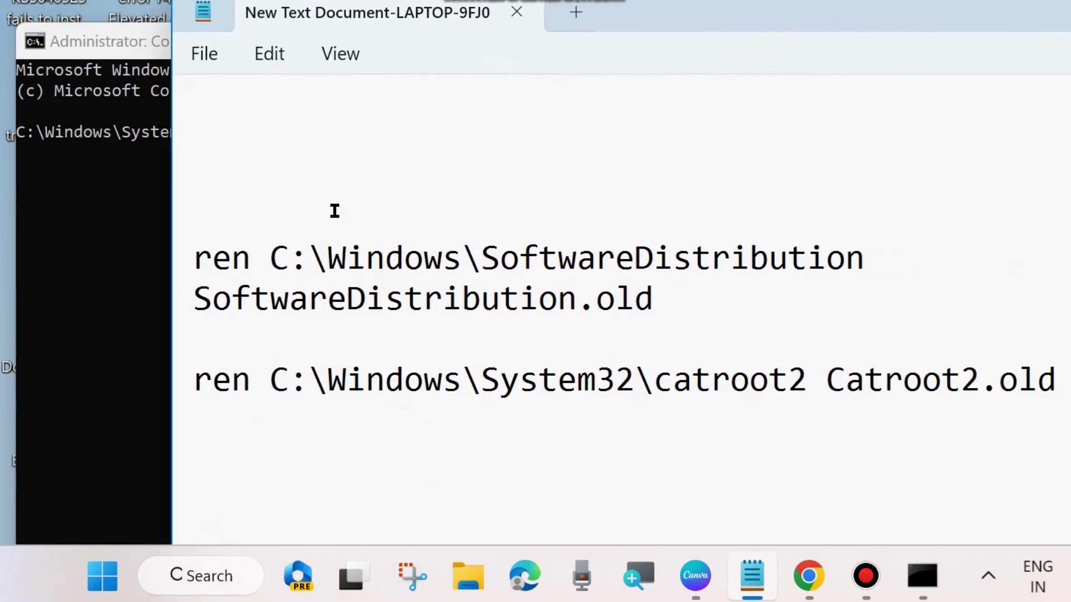
left_click_drag(177, 273, 179, 301)
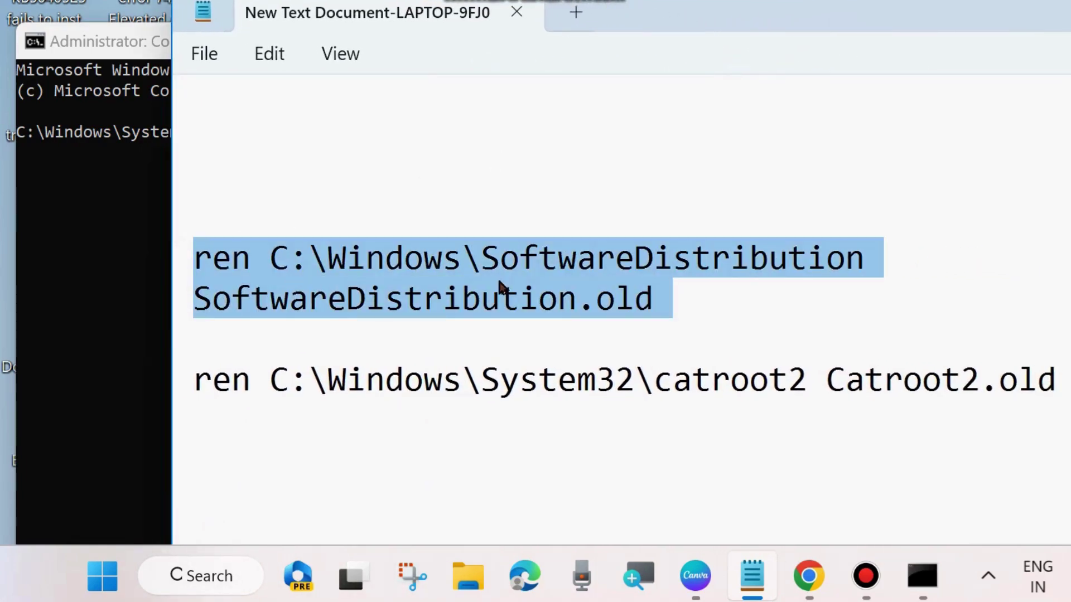
triple_click(212, 390)
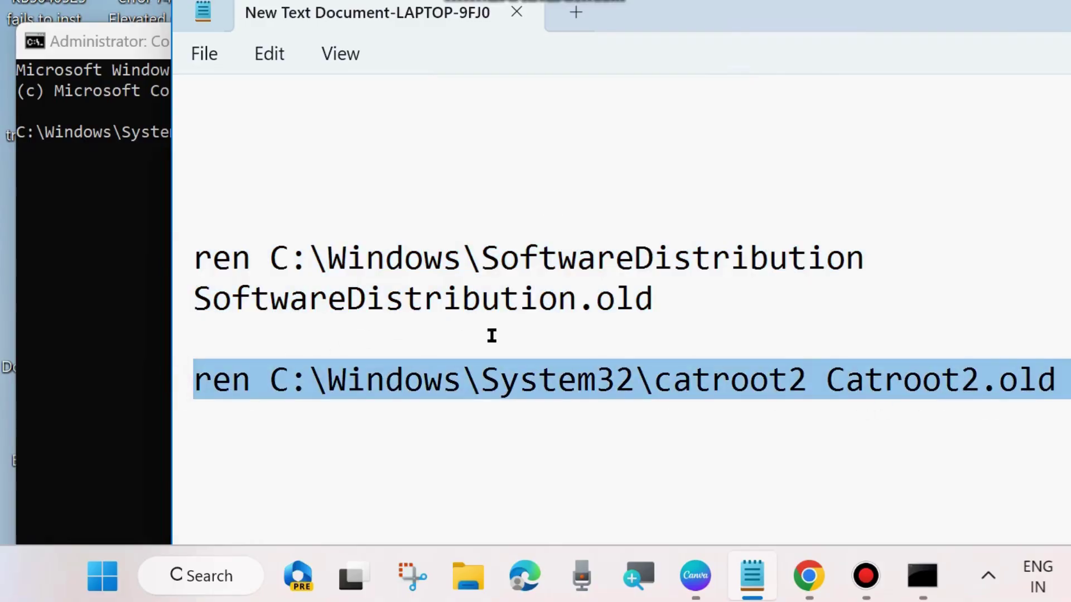
left_click_drag(605, 34, 766, 0)
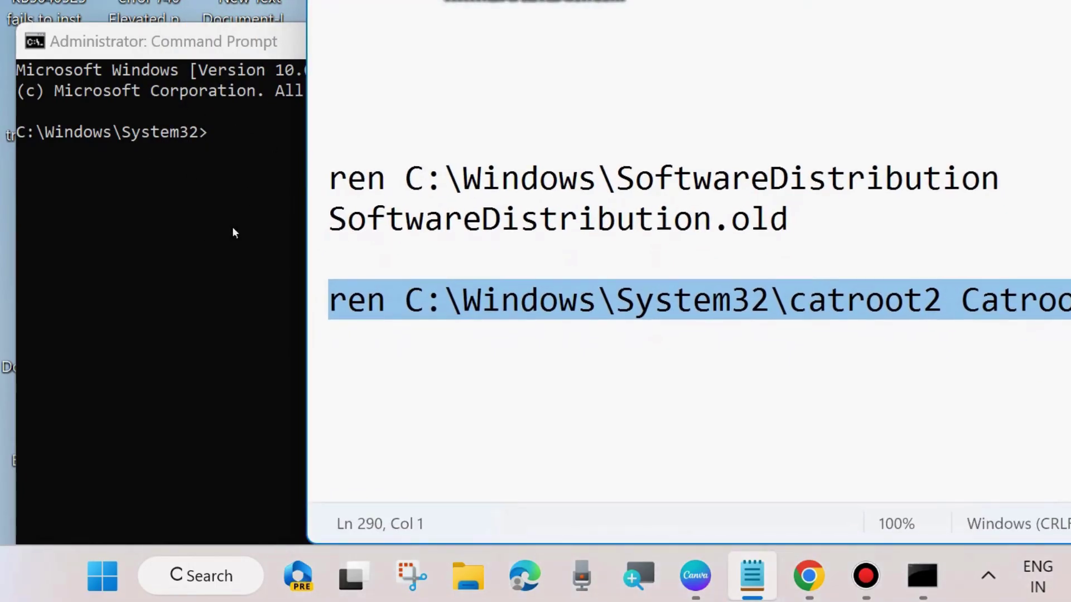
- Review the net start commands for wuauserv, cryptSvc, bits and msiserver in the notes
scroll(445, 308, "down", 4)
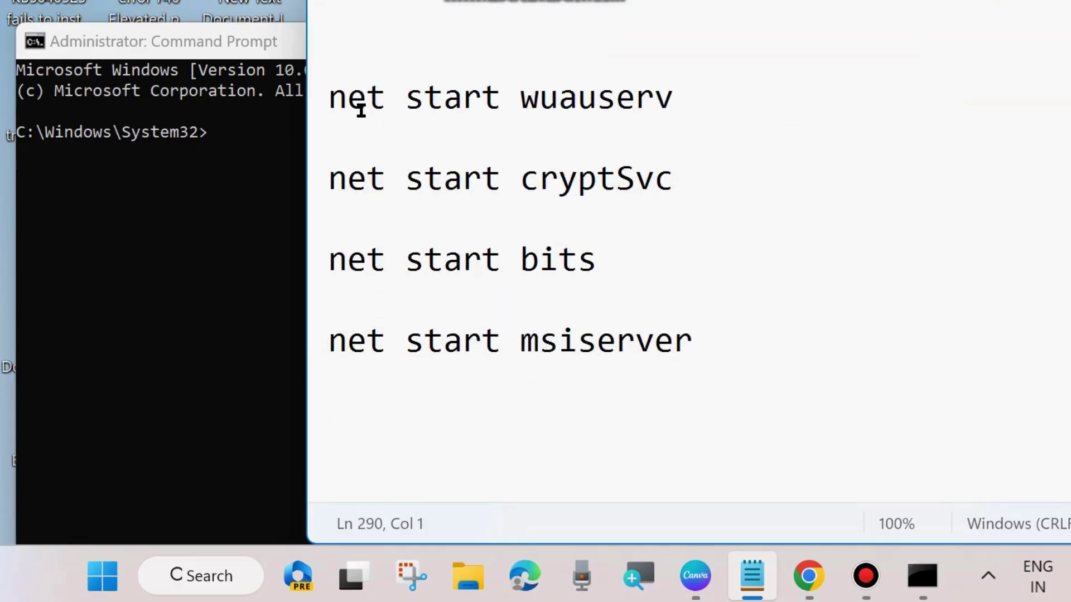
left_click_drag(314, 112, 292, 151)
left_click(309, 182)
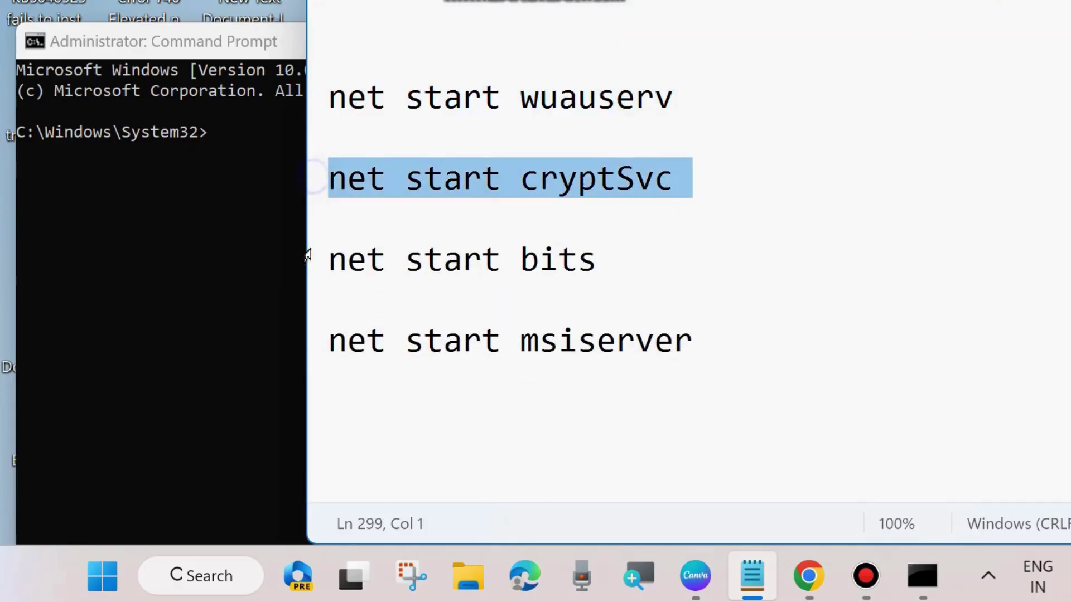
left_click(312, 264)
left_click(311, 342)
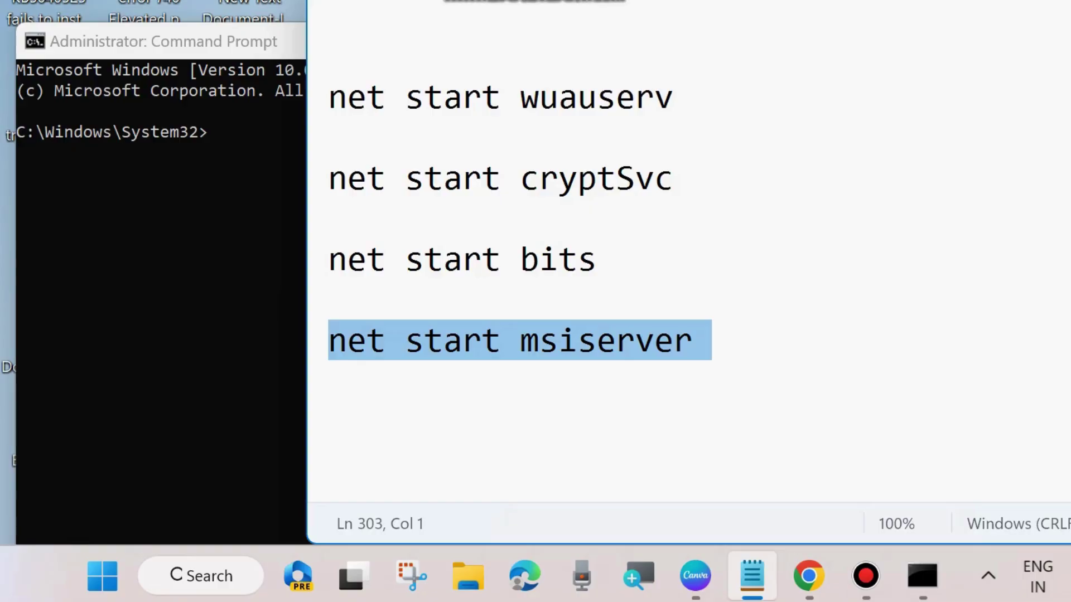
- Minimize the notes and Command Prompt windows to reach the desktop, and bring up the Start button's quick links
key("super+Down")
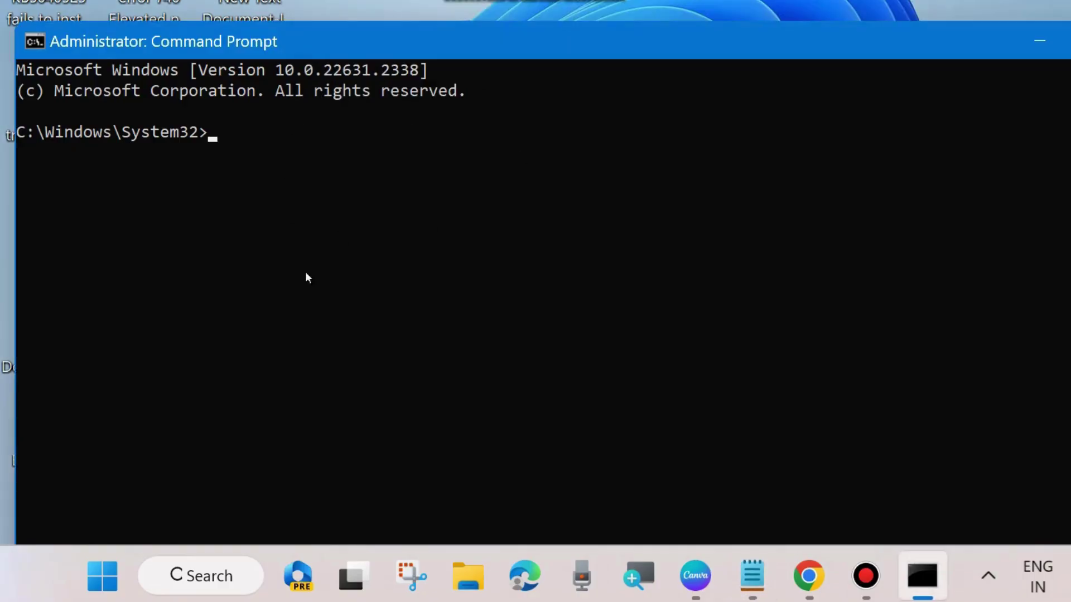
left_click(1039, 41)
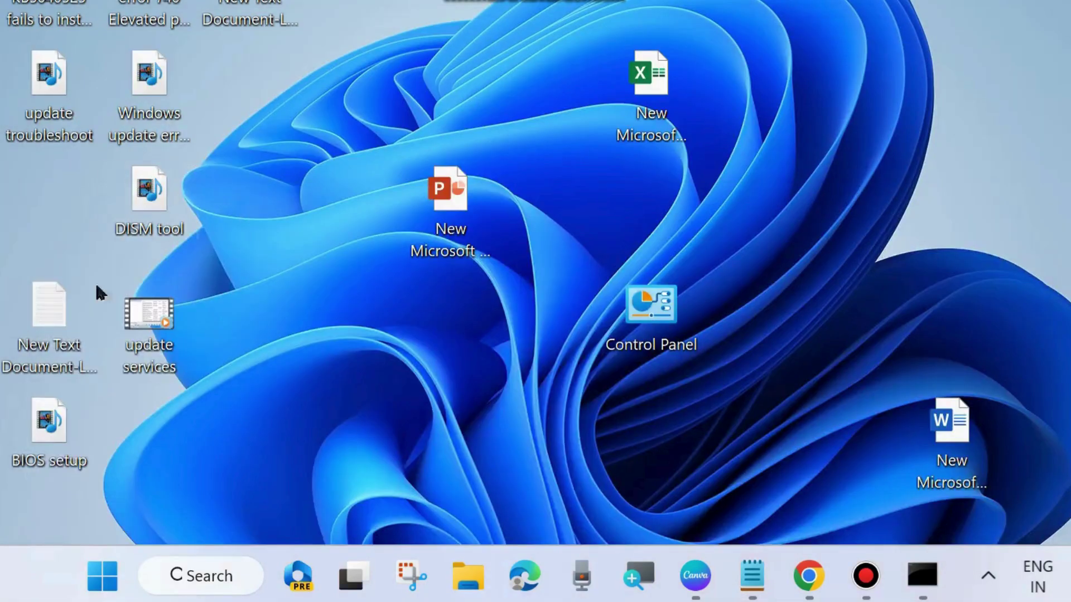
right_click(90, 577)
mouse_move(95, 504)
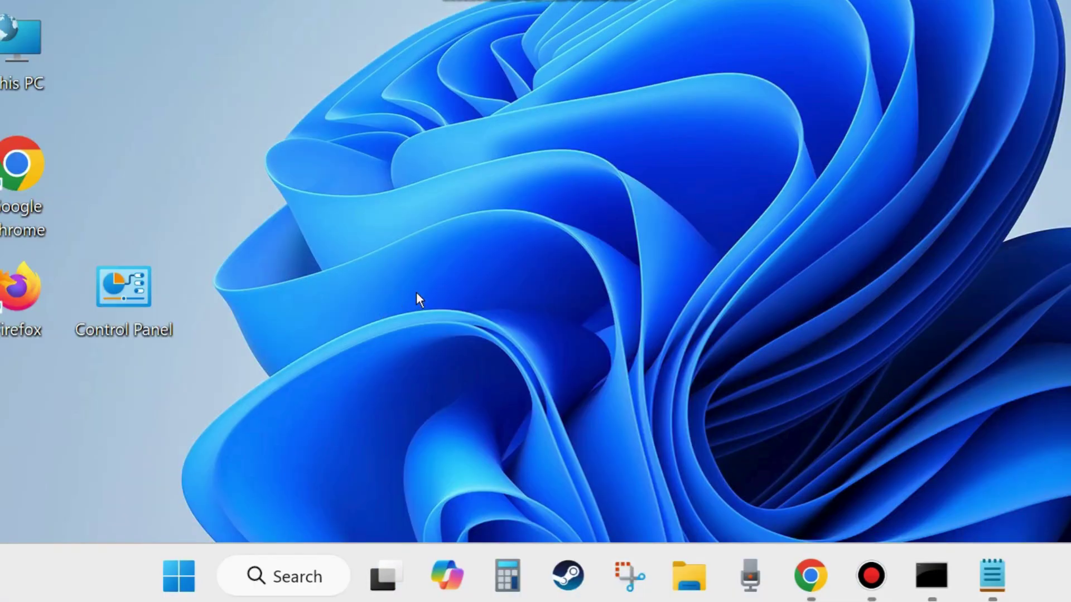
- Open Google Chrome and search the web for "microsoft update catalog"
double_click(27, 173)
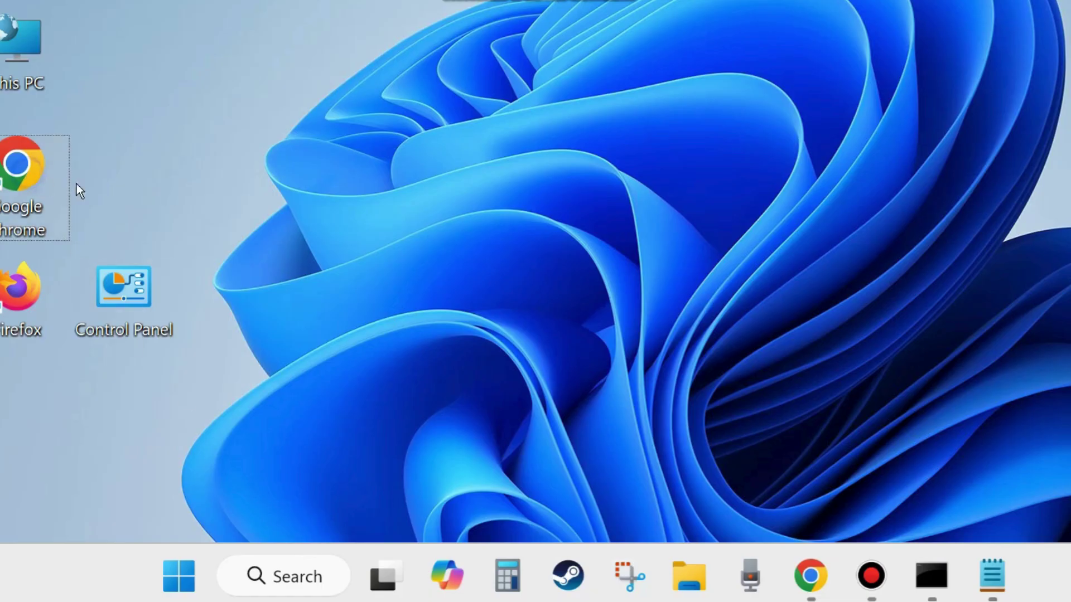
left_click_drag(1026, 11, 609, 73)
type("m")
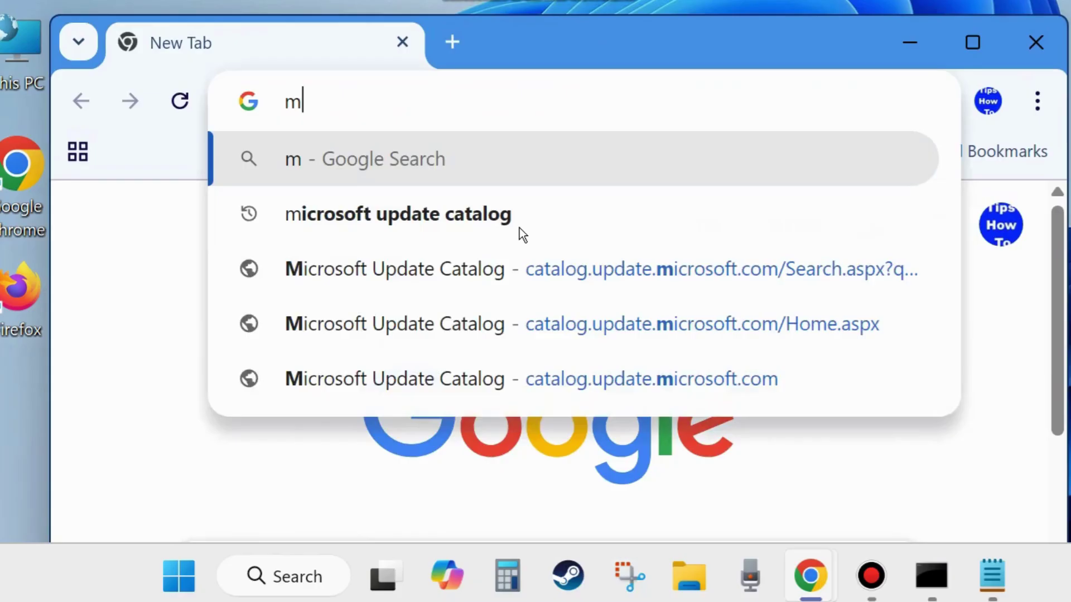
type("icrosoft ")
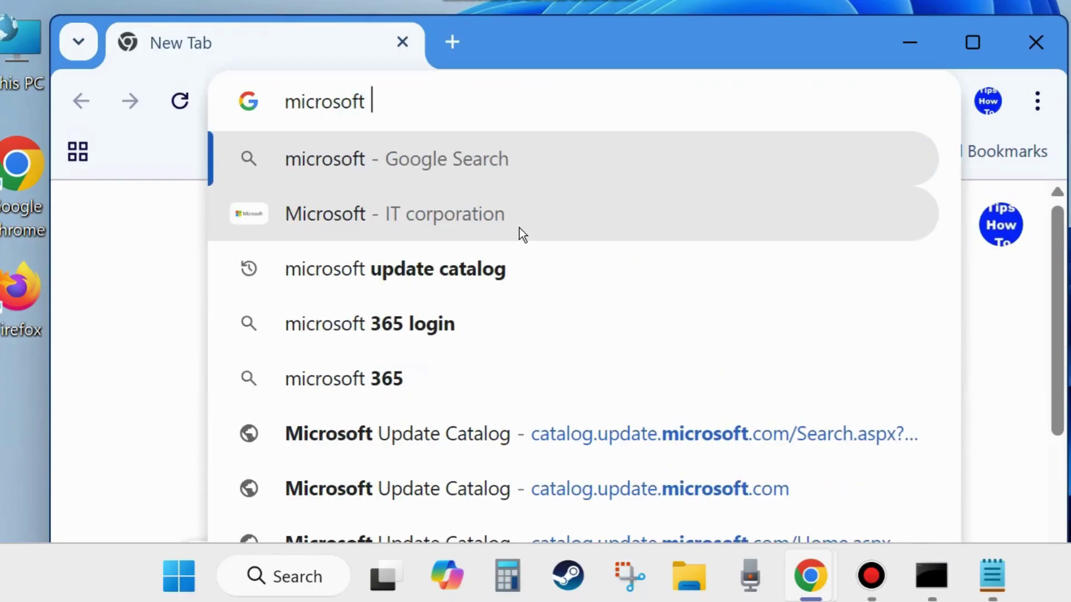
type("update")
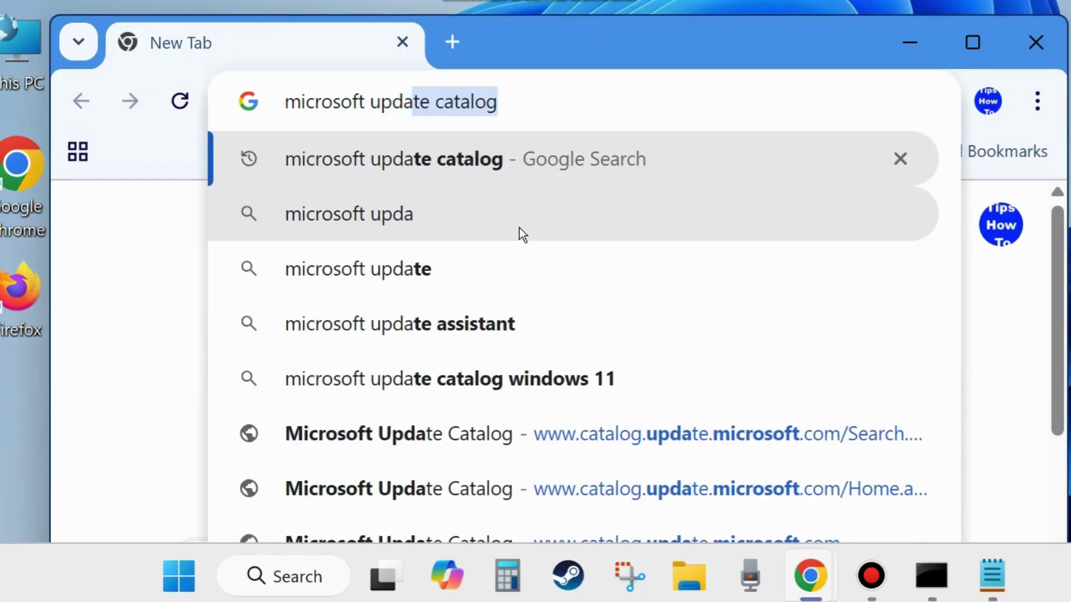
left_click(502, 105)
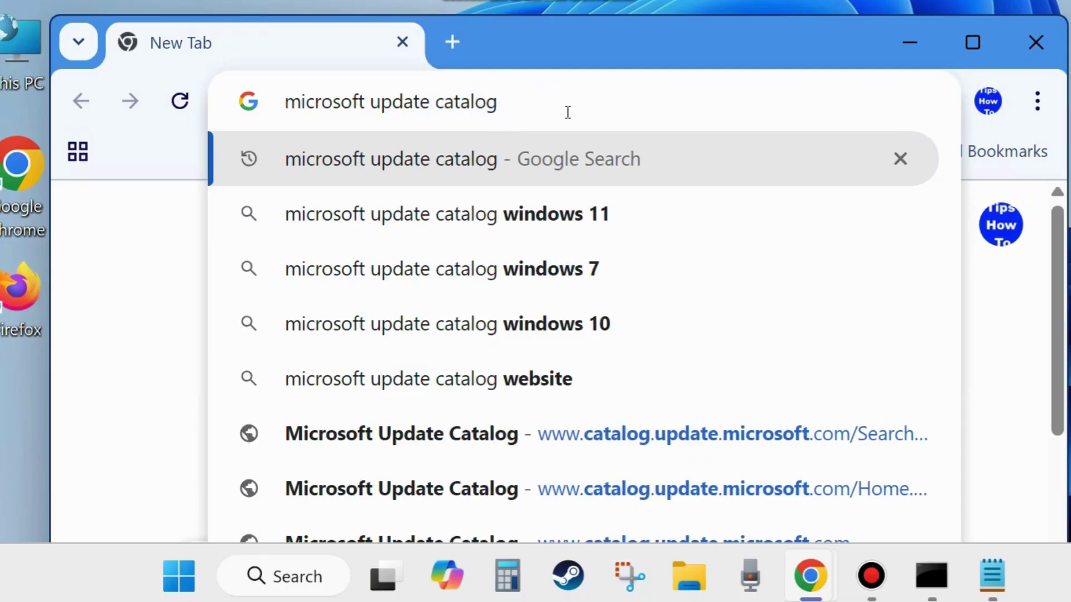
key("Return")
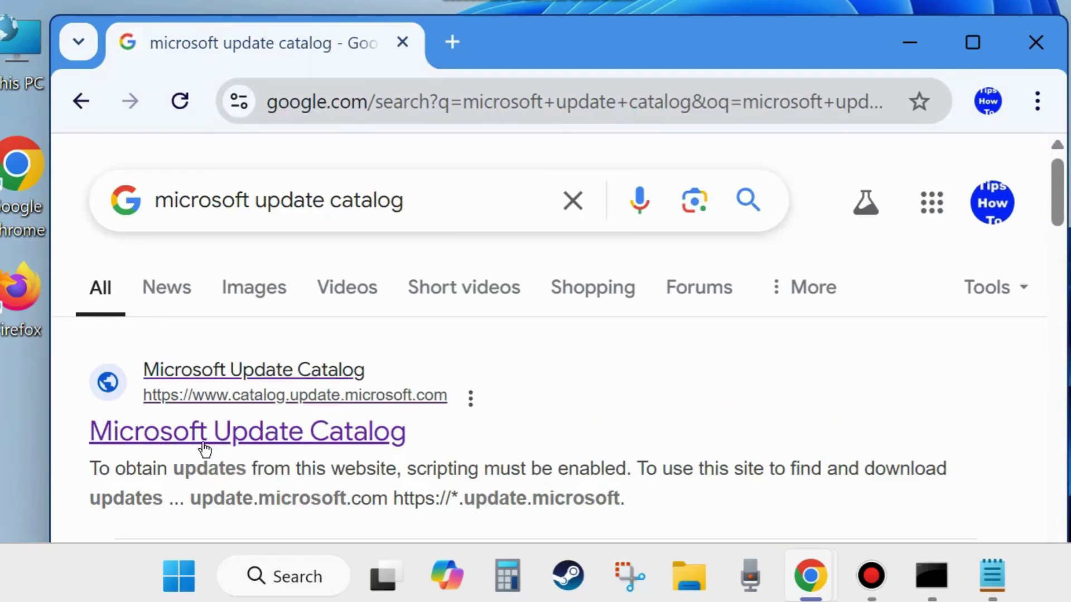
- Open the Microsoft Update Catalog site, reload the blank page, and search the catalog for KB5055518
left_click(279, 441)
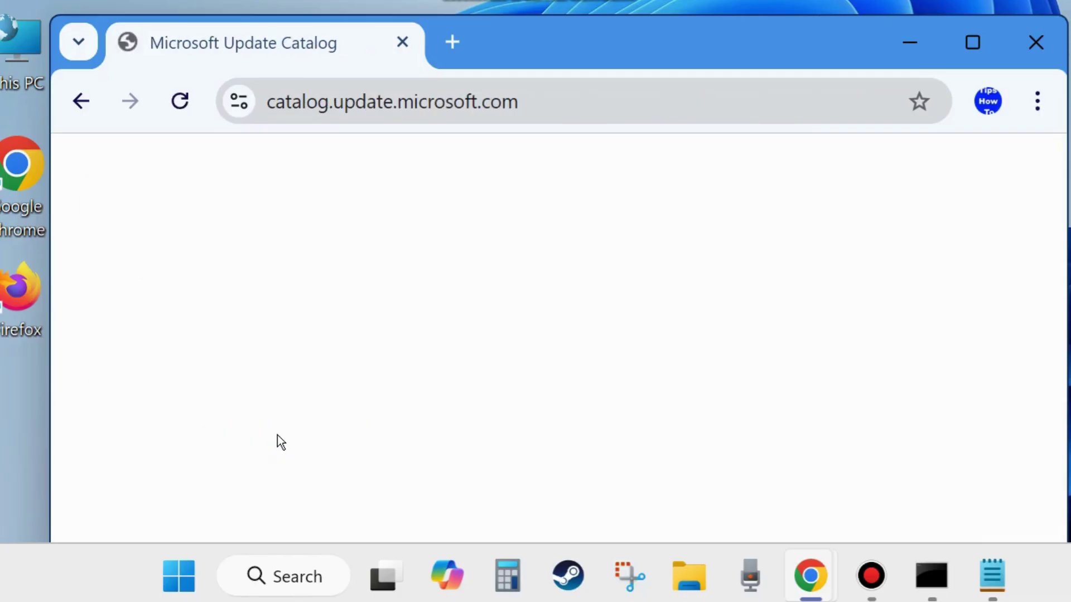
left_click(187, 102)
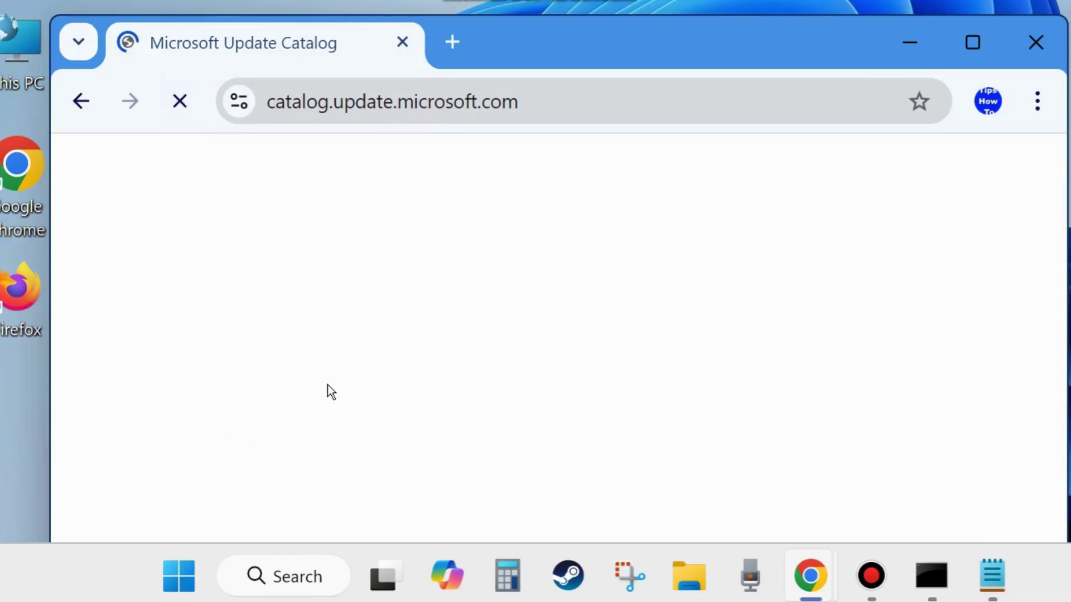
scroll(411, 389, "down", 2)
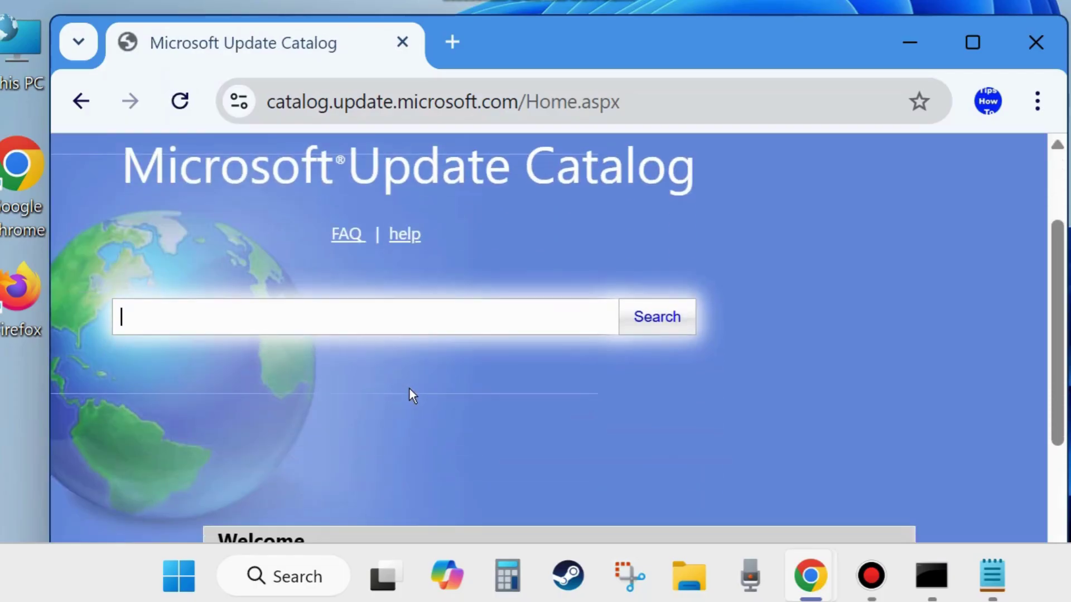
left_click(159, 330)
type("KB5055518")
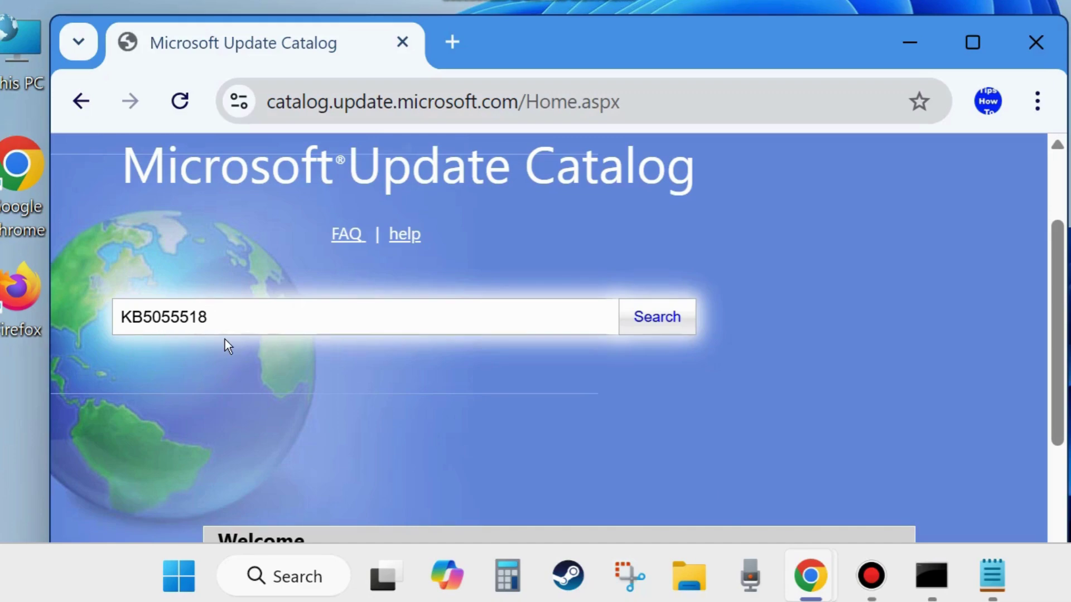
left_click(651, 324)
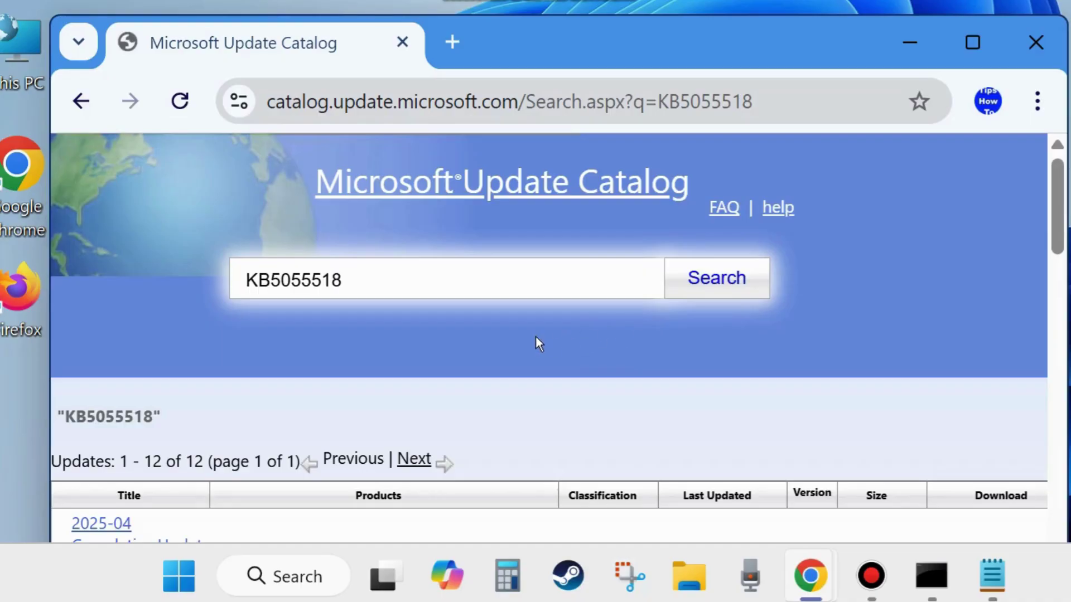
- Examine the KB5055518 packages for the matching Windows version and system architecture, and close the browser
scroll(535, 336, "down", 2)
scroll(537, 337, "down", 2)
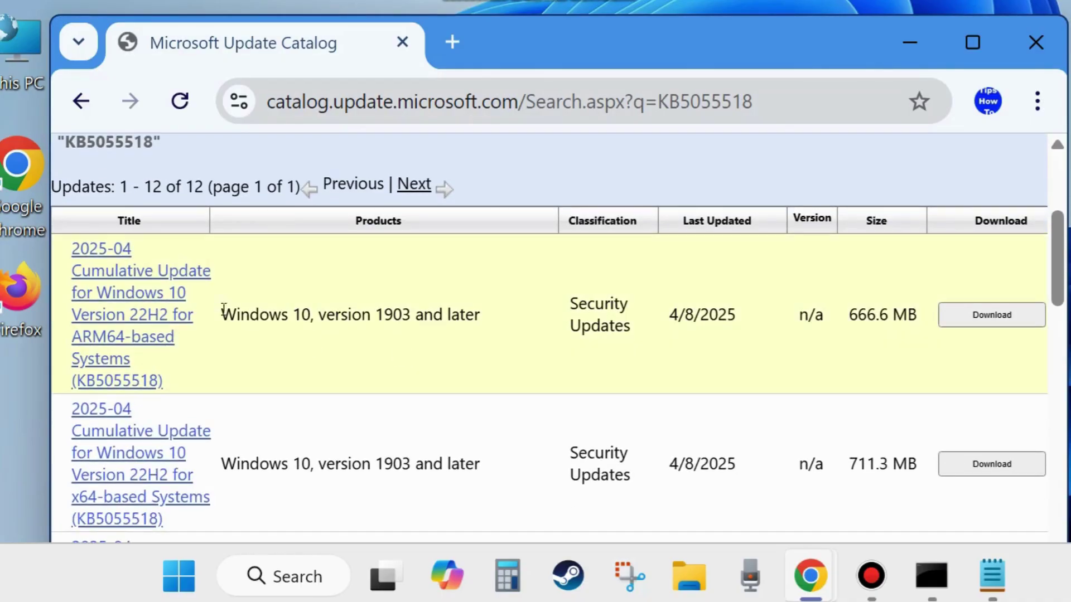
scroll(315, 308, "down", 2)
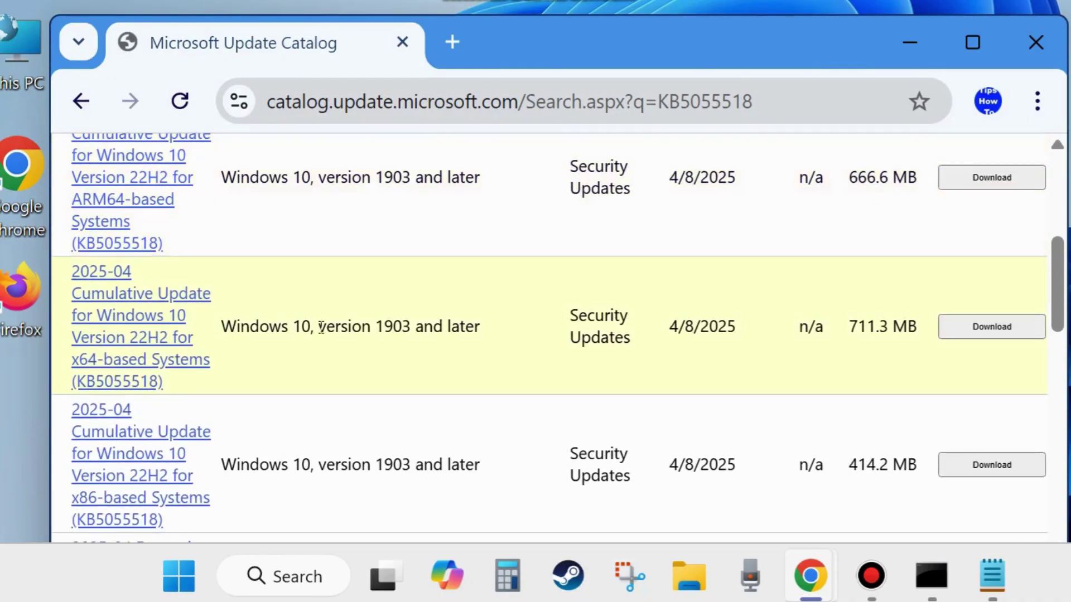
scroll(217, 335, "down", 2)
scroll(283, 332, "down", 2)
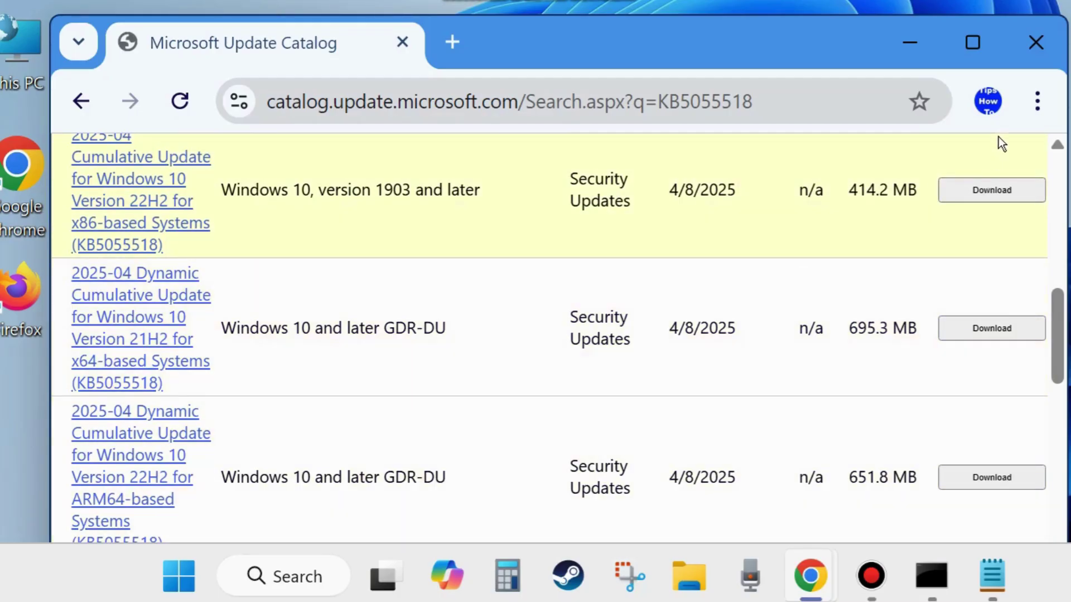
left_click(1035, 44)
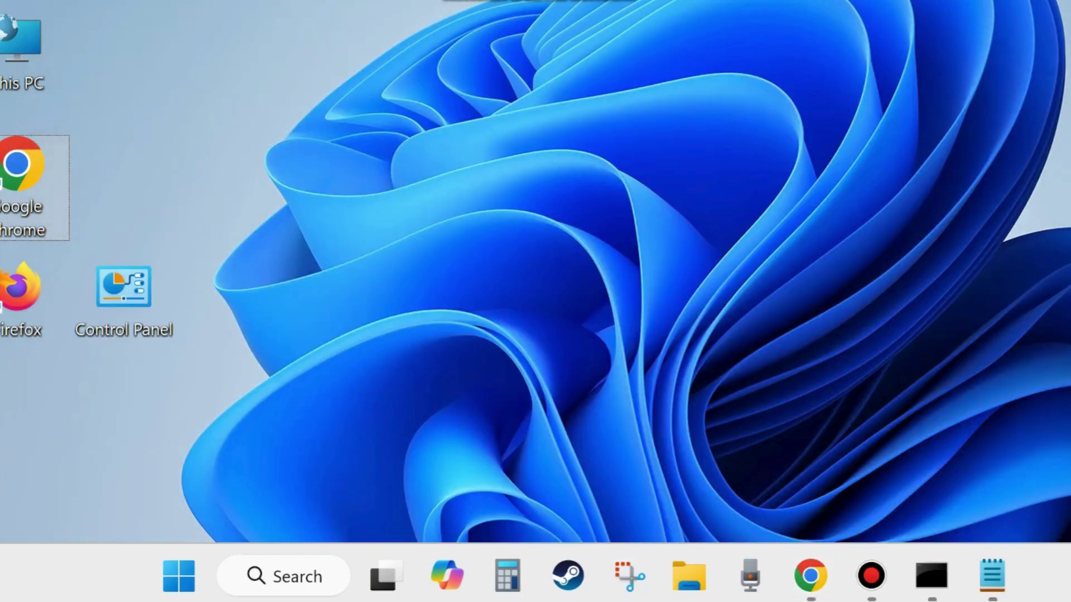